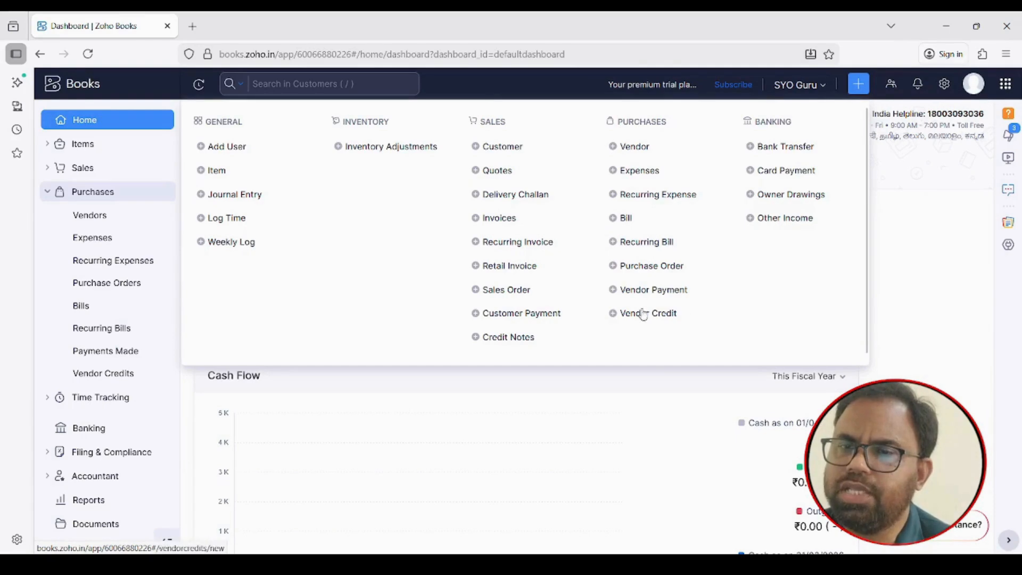
Open a blank New Vendor form from the quick-create menu under Purchases
left_click(638, 152)
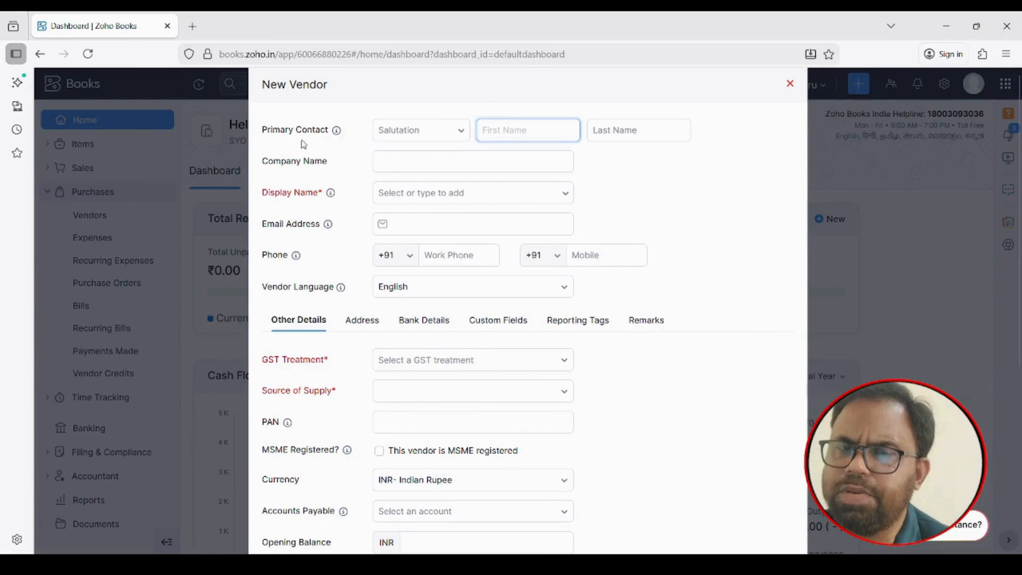
Set the primary contact's salutation to Mr. and enter the contact's first and last name
left_click(463, 133)
left_click(403, 160)
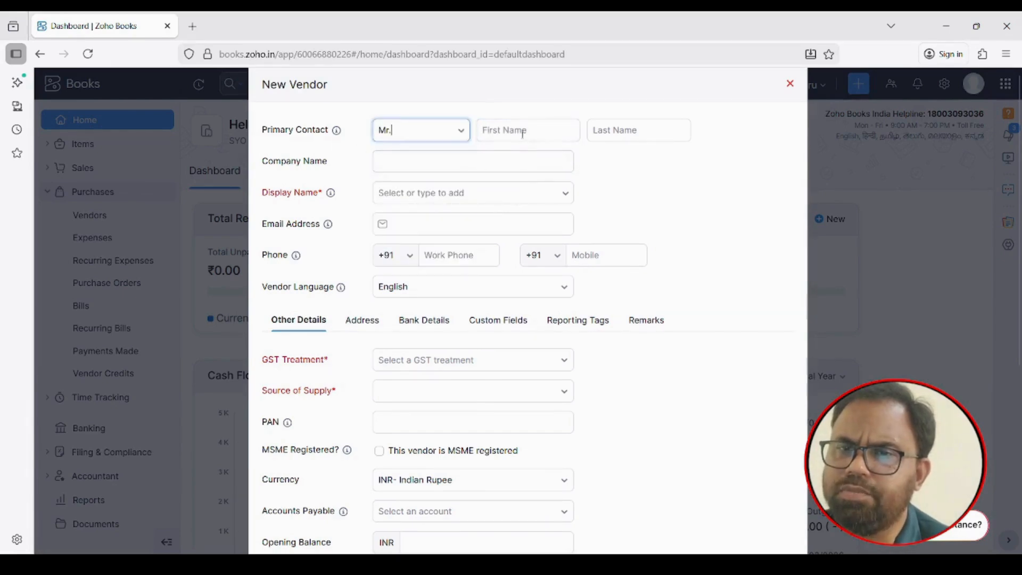
left_click(520, 131)
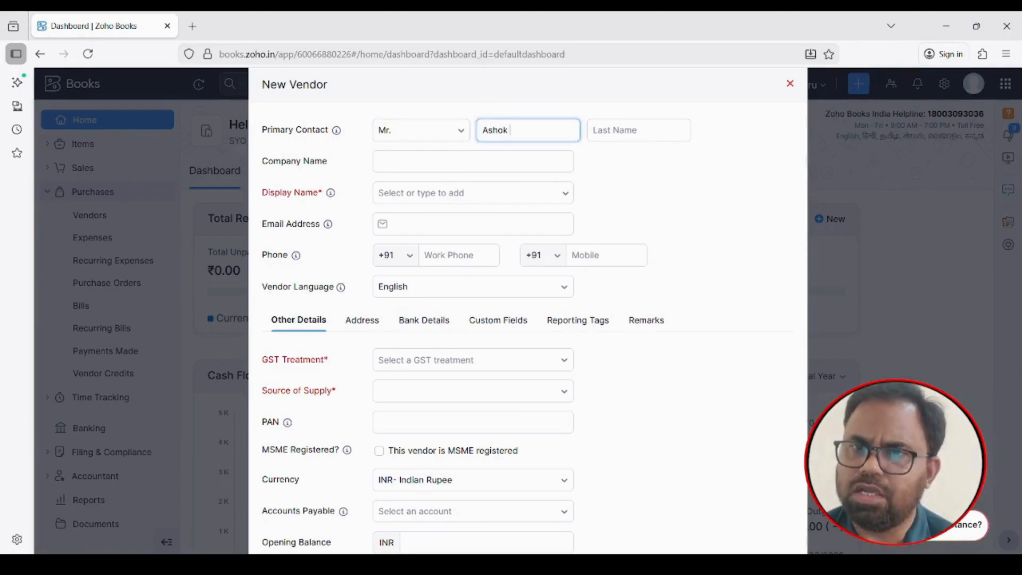
left_click(627, 133)
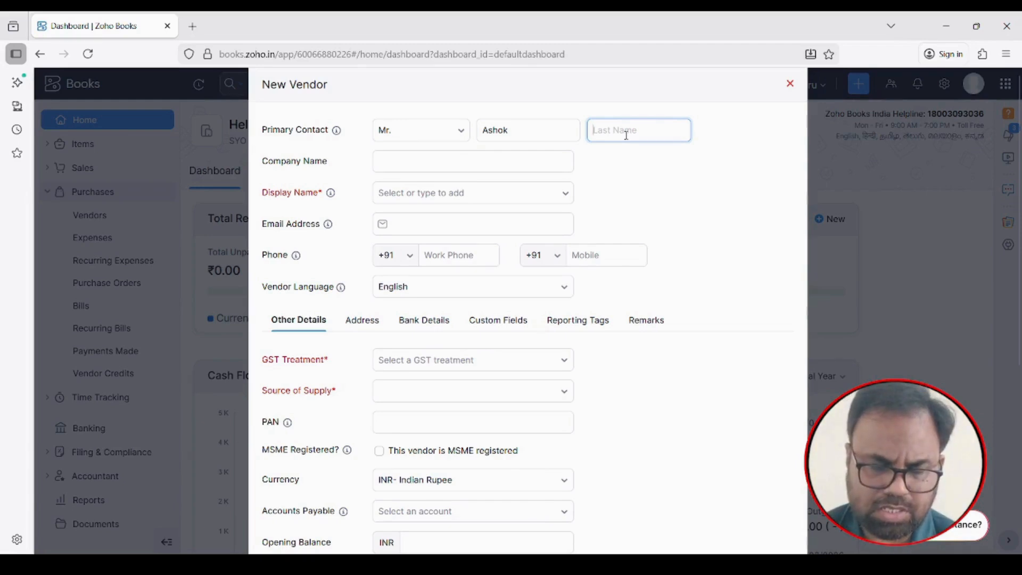
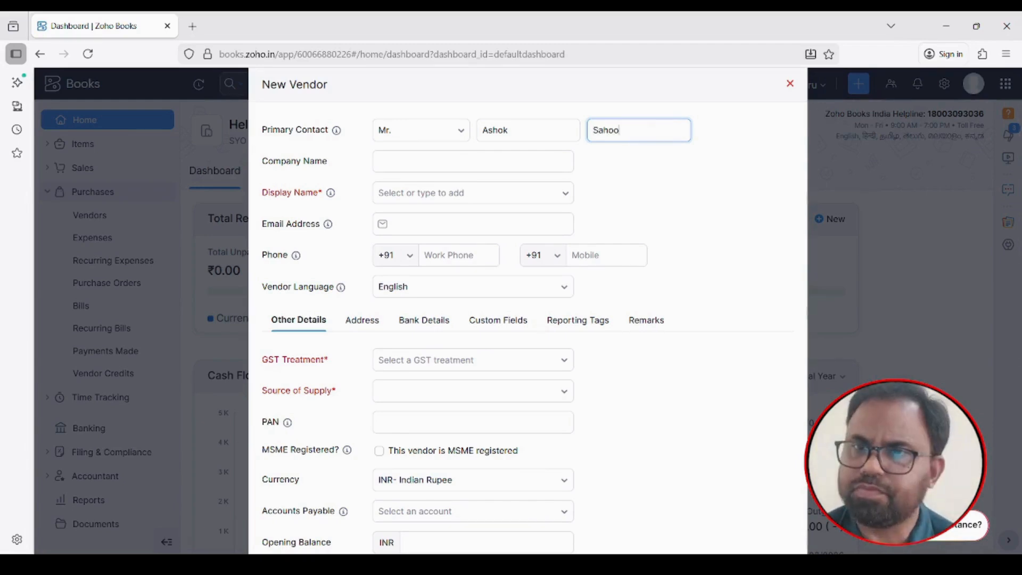
left_click(686, 170)
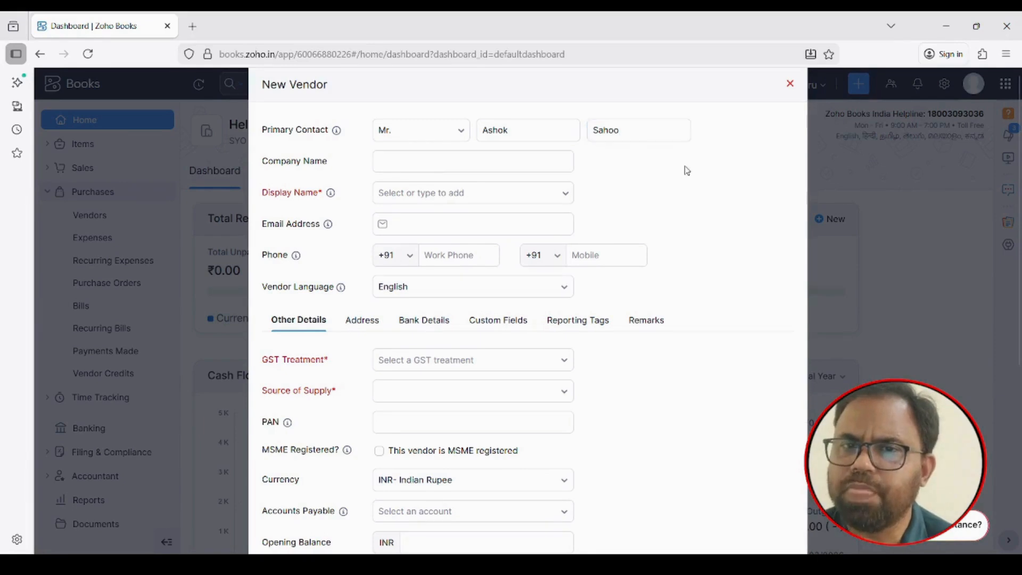
left_click(390, 164)
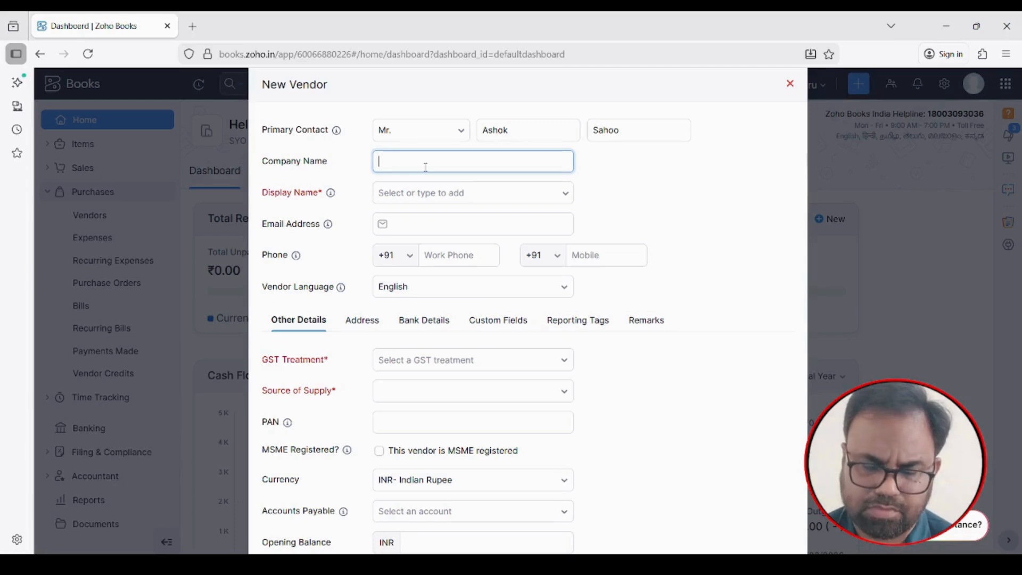
Enter Oasis Stationary as the company name and keep it as the display name
type("Oasis")
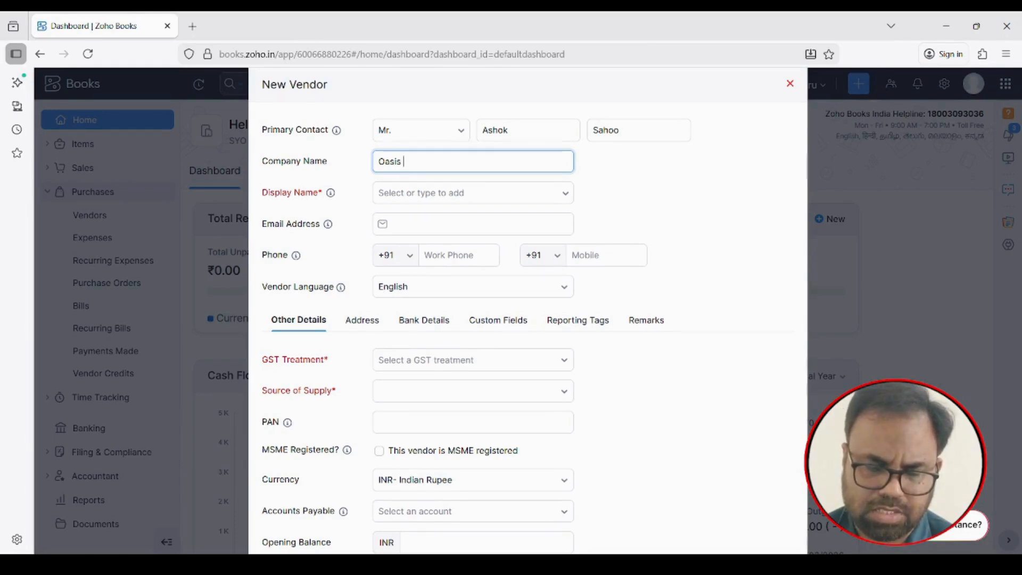
type("Stationary")
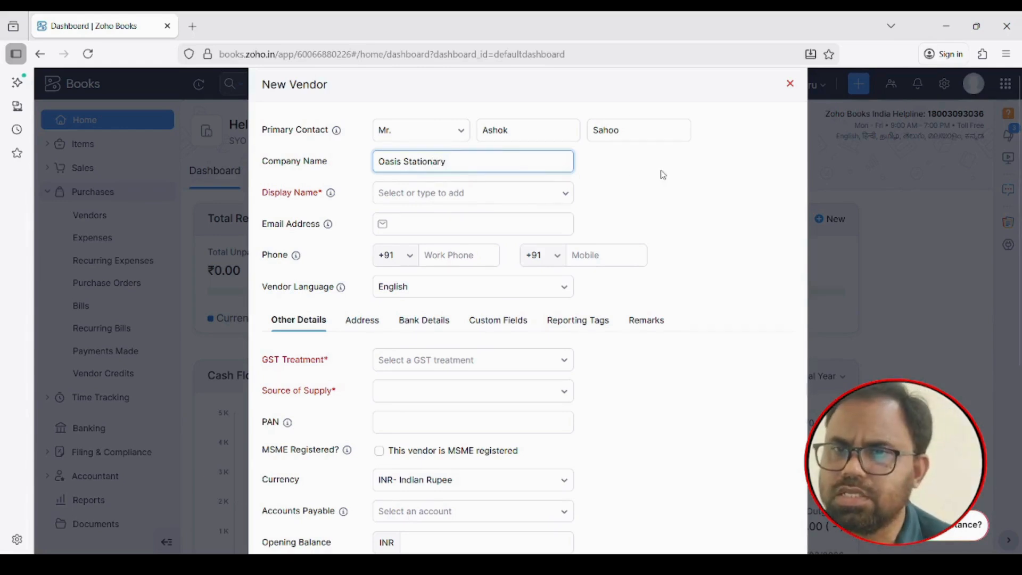
left_click(543, 191)
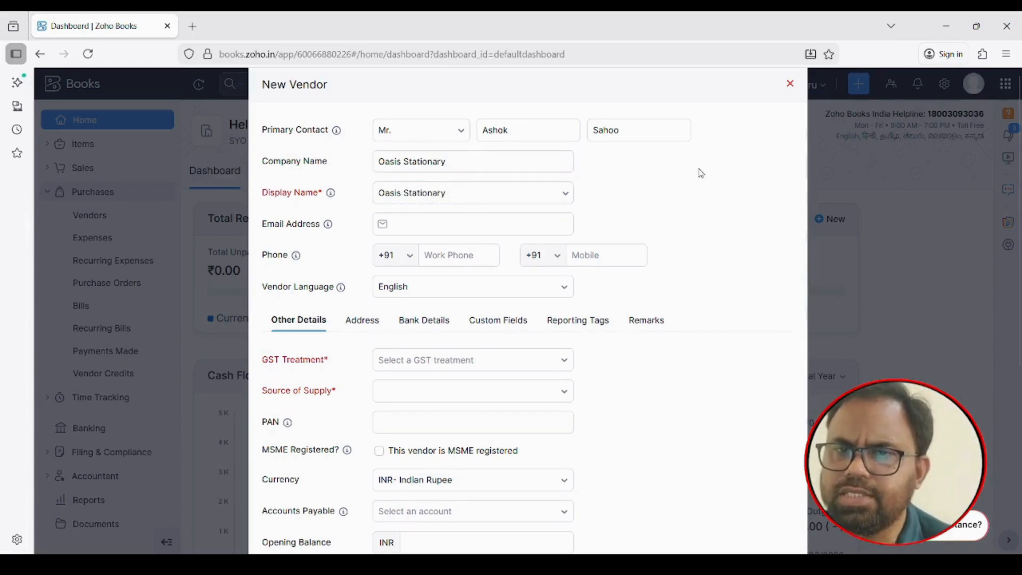
scroll(697, 172, "down", 2)
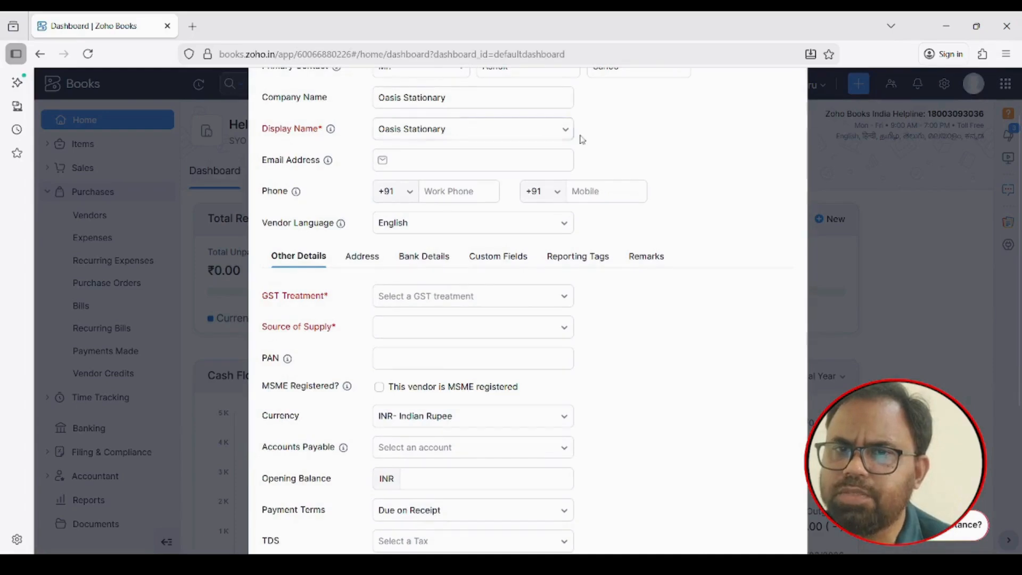
left_click(564, 130)
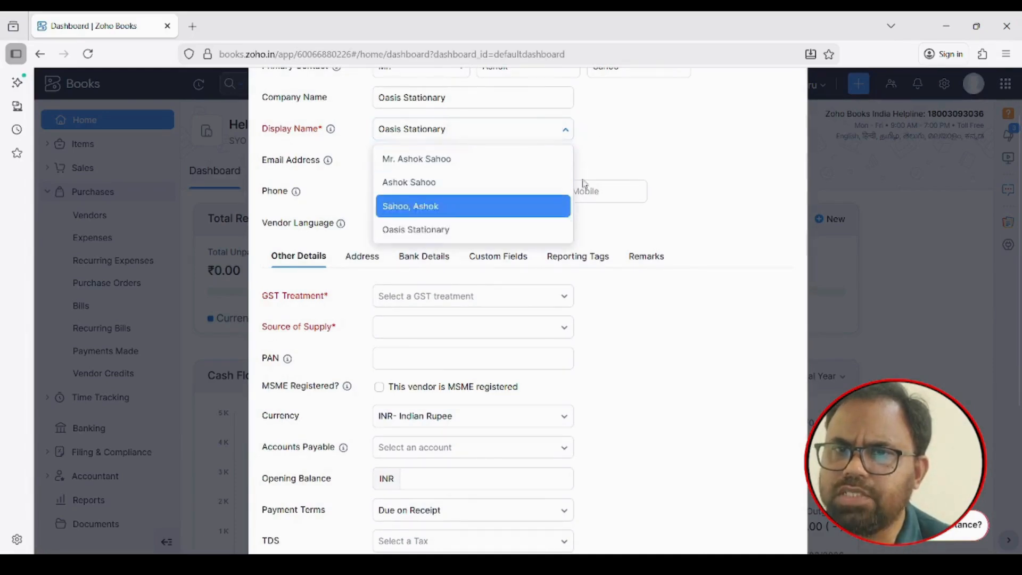
left_click(656, 137)
scroll(662, 139, "down", 2)
scroll(522, 165, "up", 3)
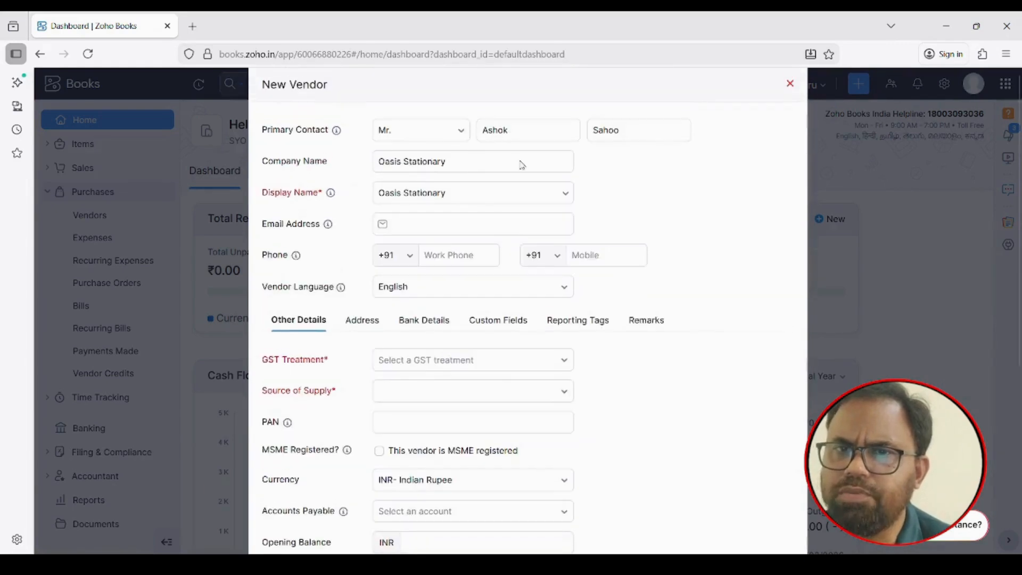
Fill in the vendor's e-mail address and work phone number
left_click(407, 222)
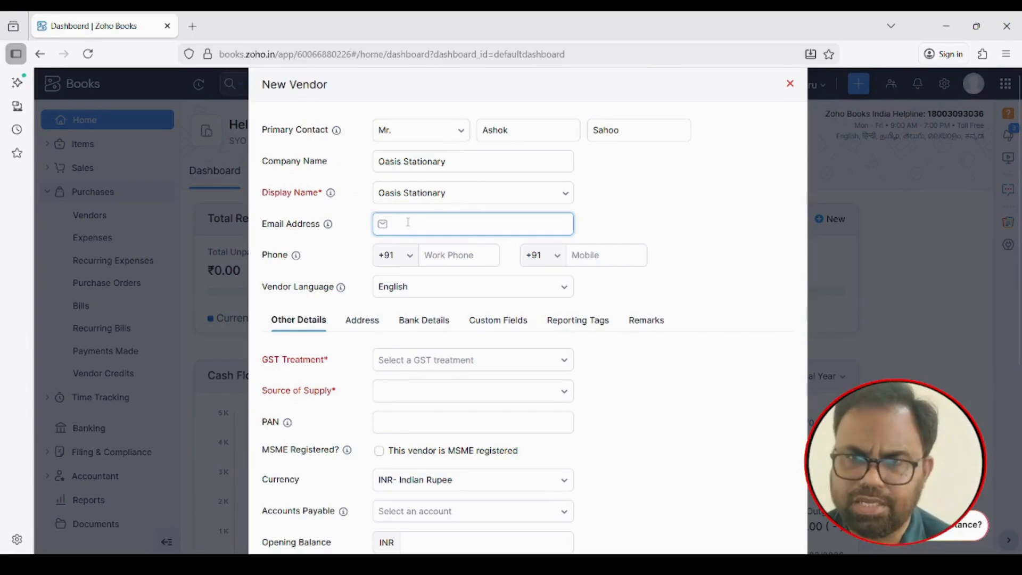
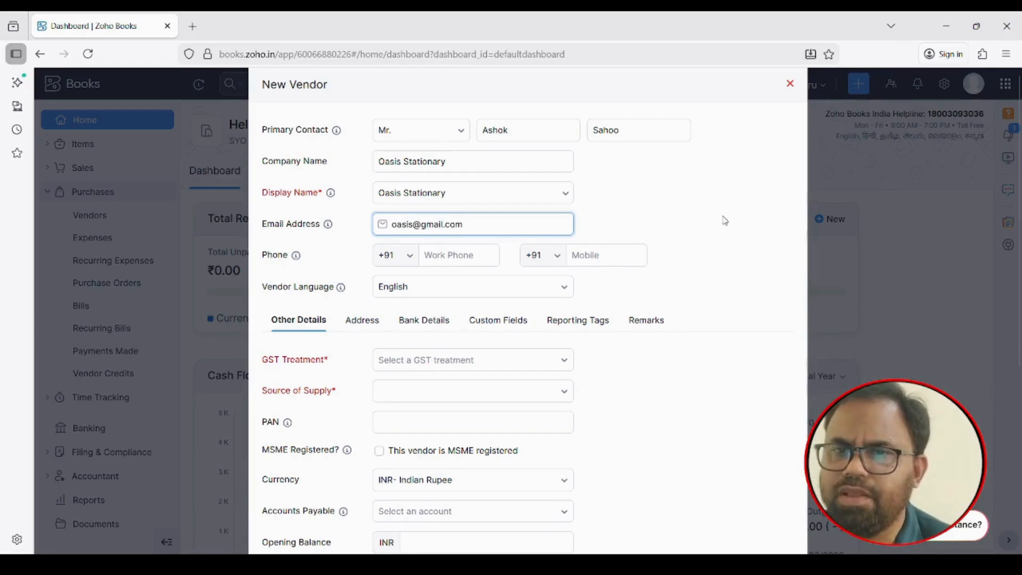
left_click(445, 254)
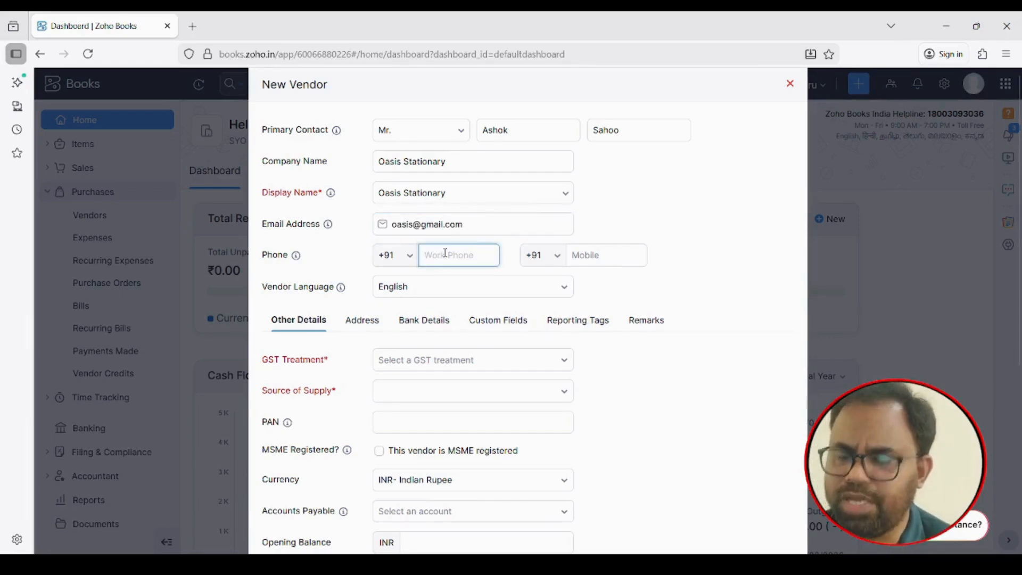
type("88800")
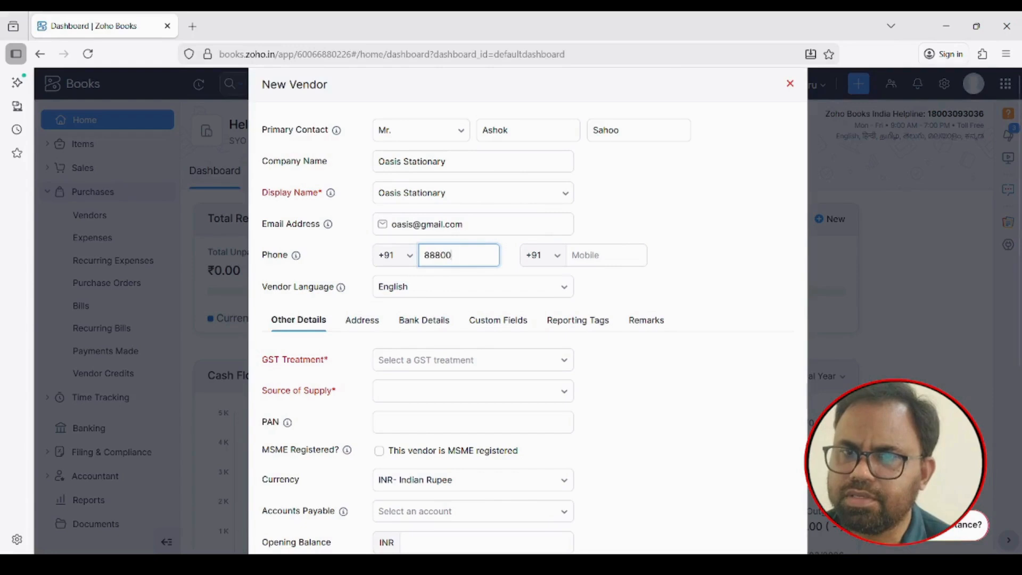
type("0560")
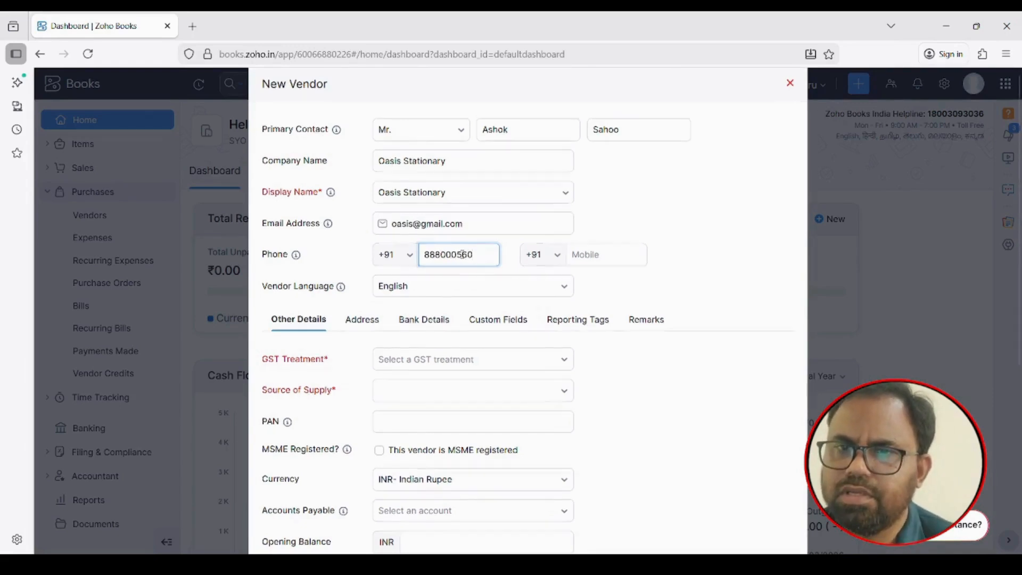
scroll(467, 258, "down", 3)
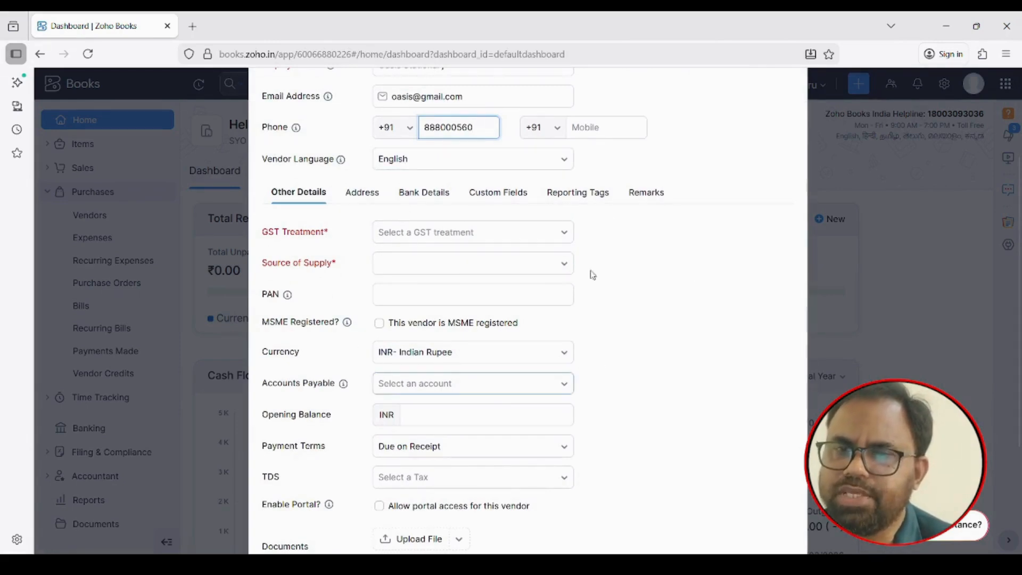
scroll(659, 347, "down", 2)
scroll(658, 347, "up", 3)
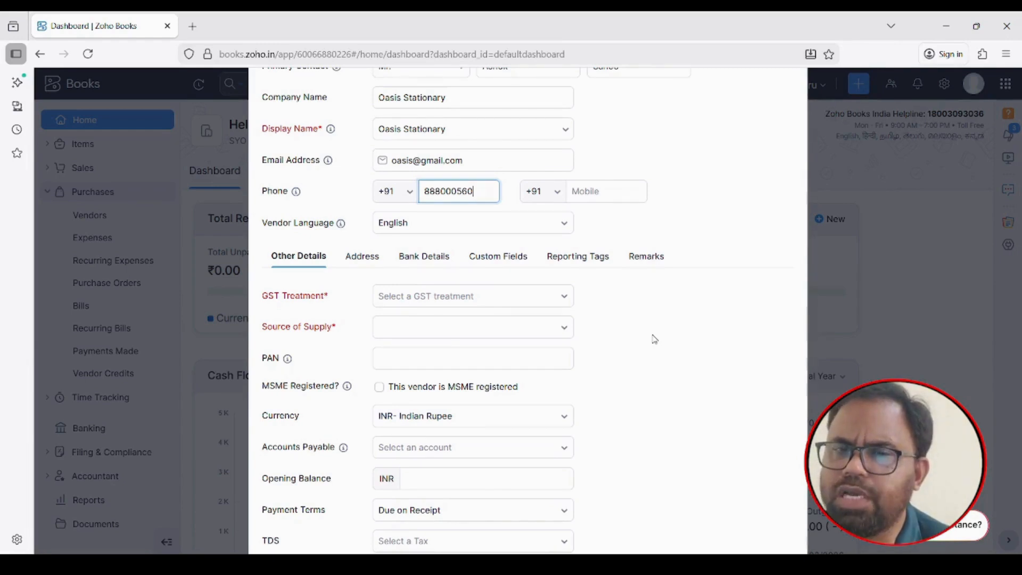
scroll(642, 326, "down", 1)
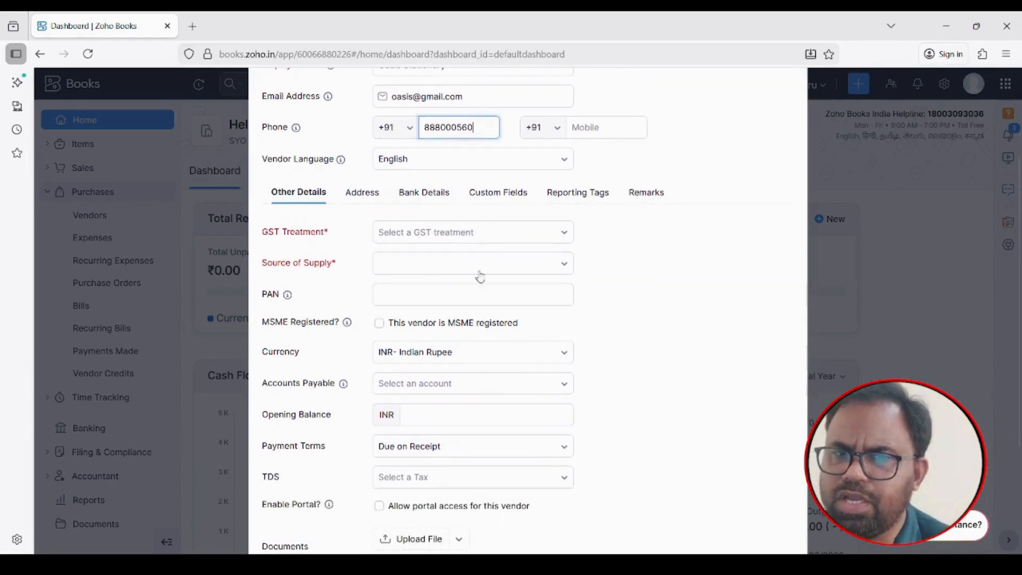
scroll(452, 272, "down", 1)
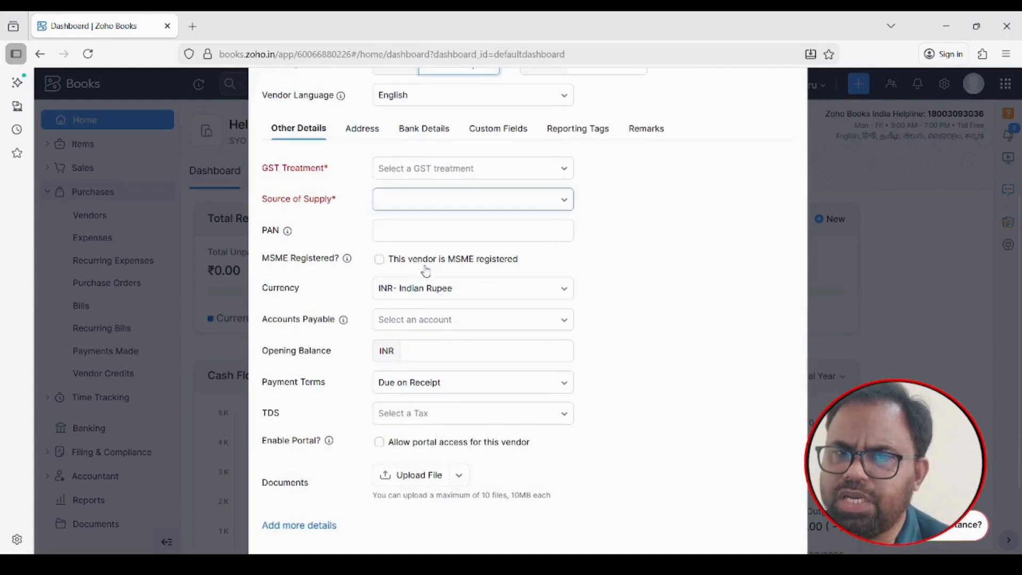
Choose Registered Business - Regular as GST treatment and go to the GSTIN / UIN field
left_click(566, 173)
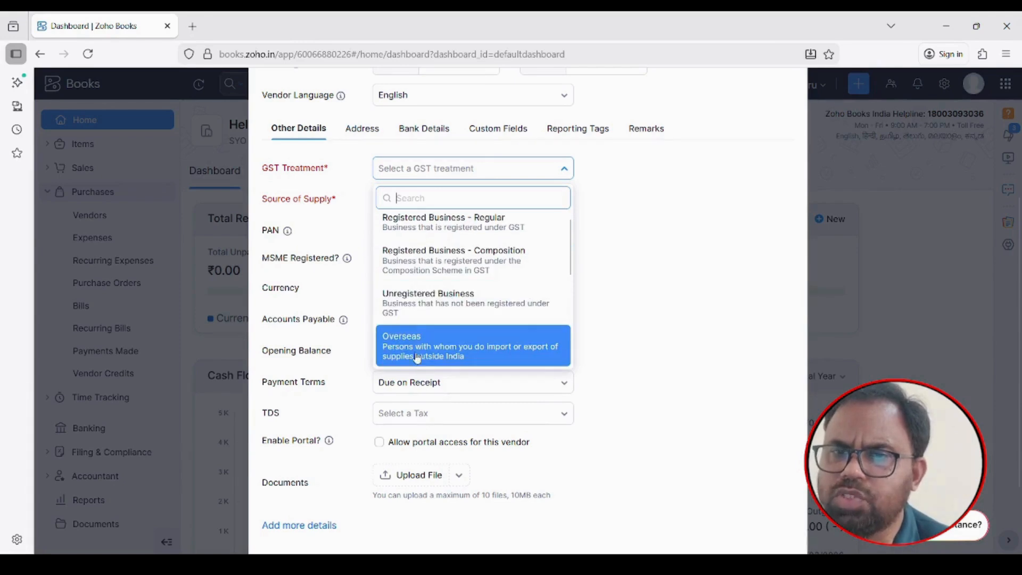
left_click(446, 230)
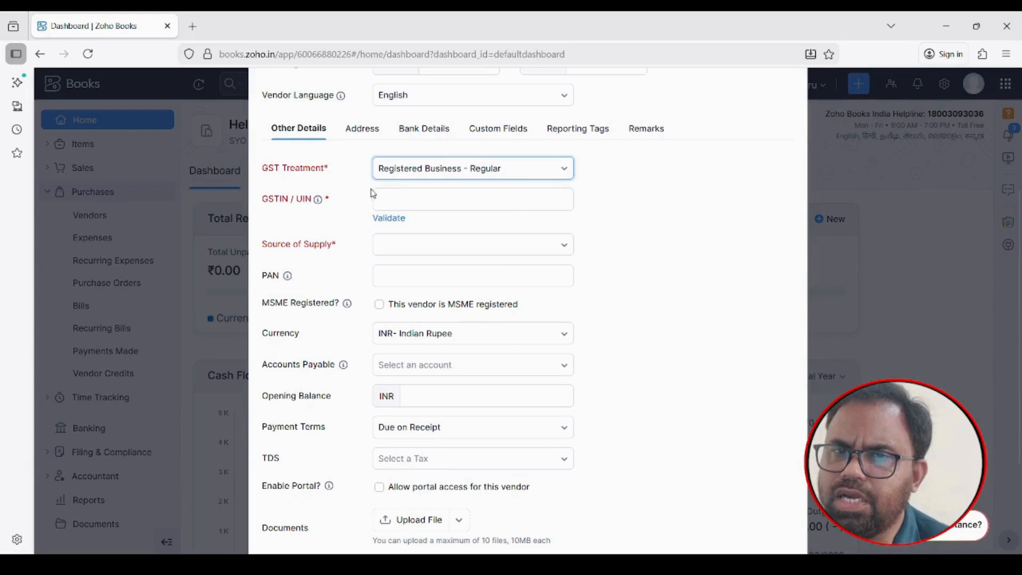
left_click(408, 199)
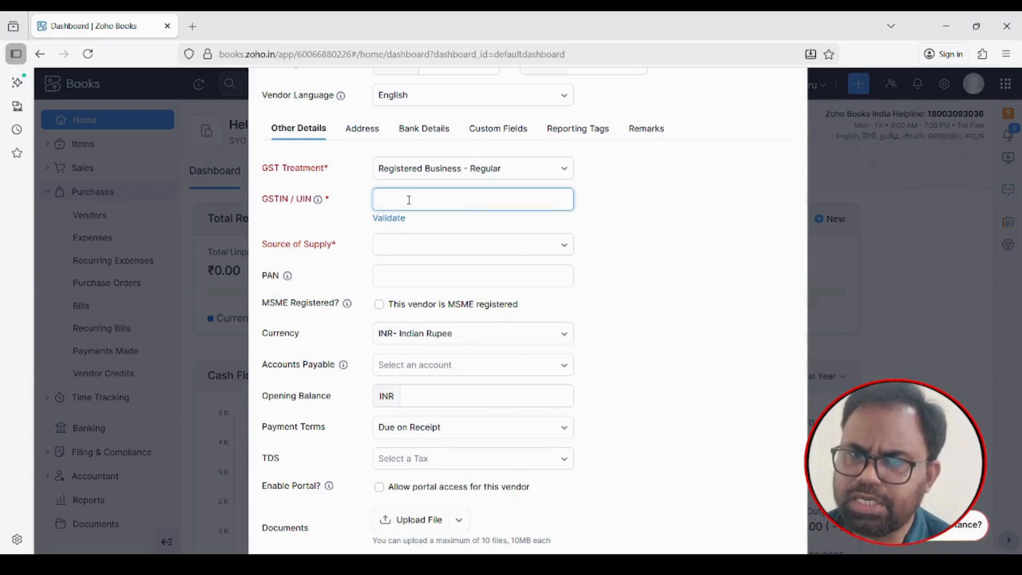
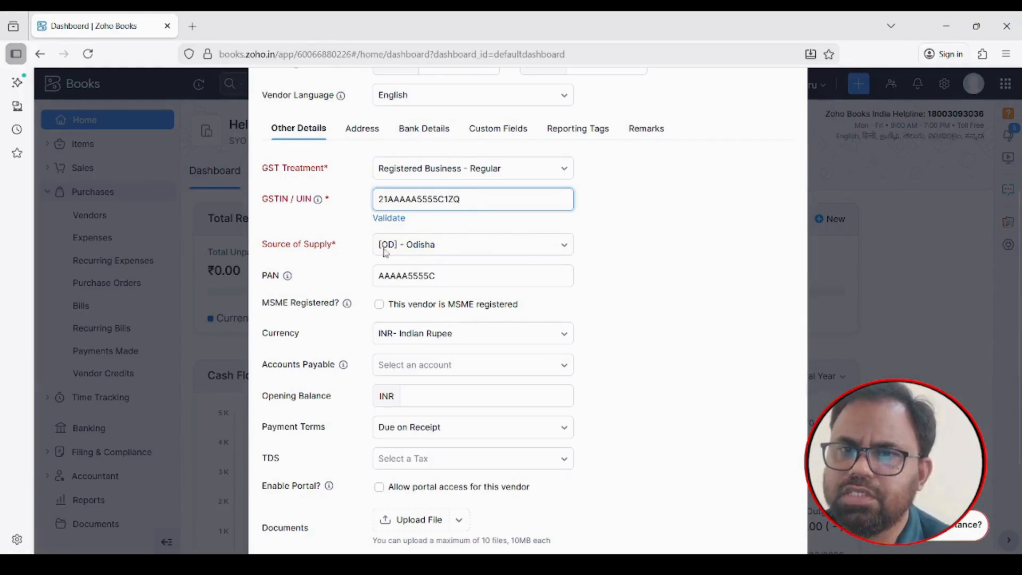
Enter the vendor's GSTIN, auto-filling the PAN and Source of Supply [OD] - Odisha
scroll(608, 264, "down", 1)
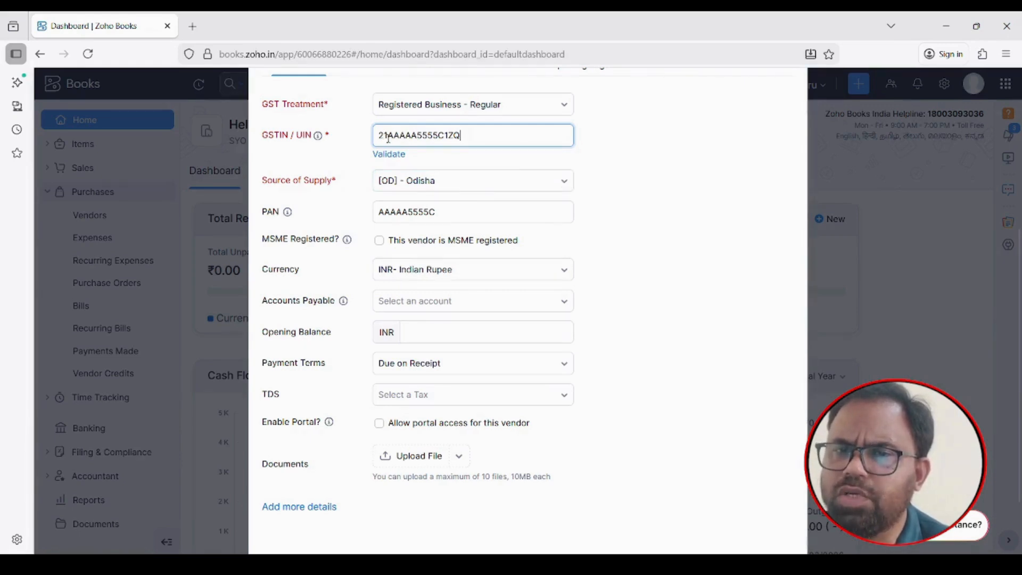
Tick 'This vendor is MSME registered' on the vendor form
scroll(622, 304, "down", 2)
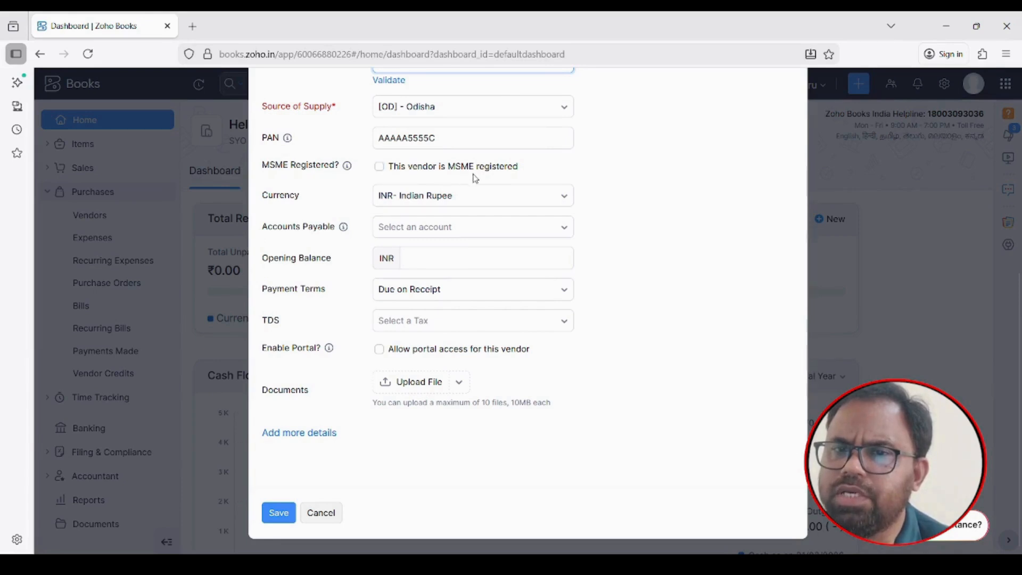
left_click(379, 167)
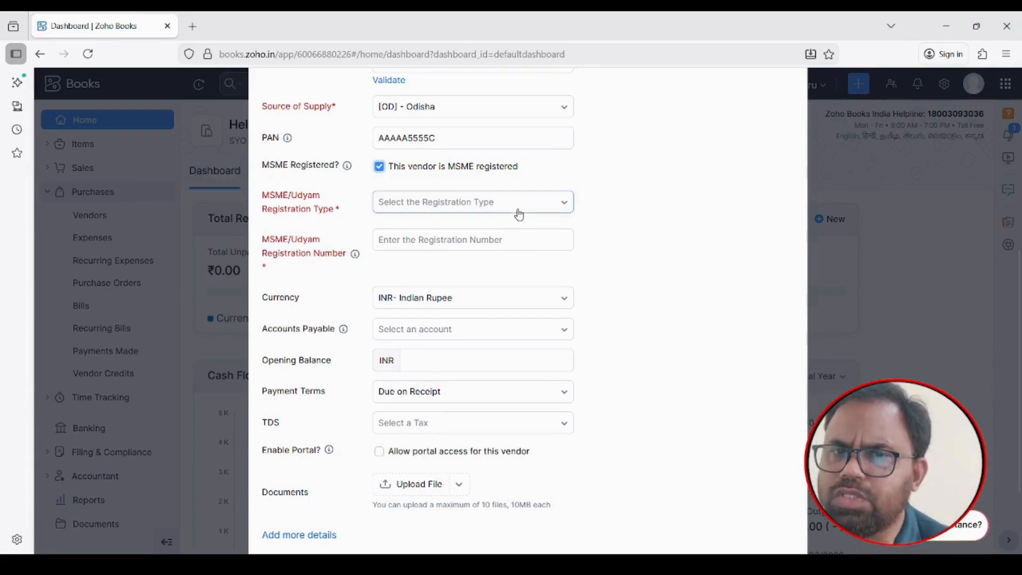
Clear the MSME registered mark and select Accounts Payable as the payables account
left_click(379, 166)
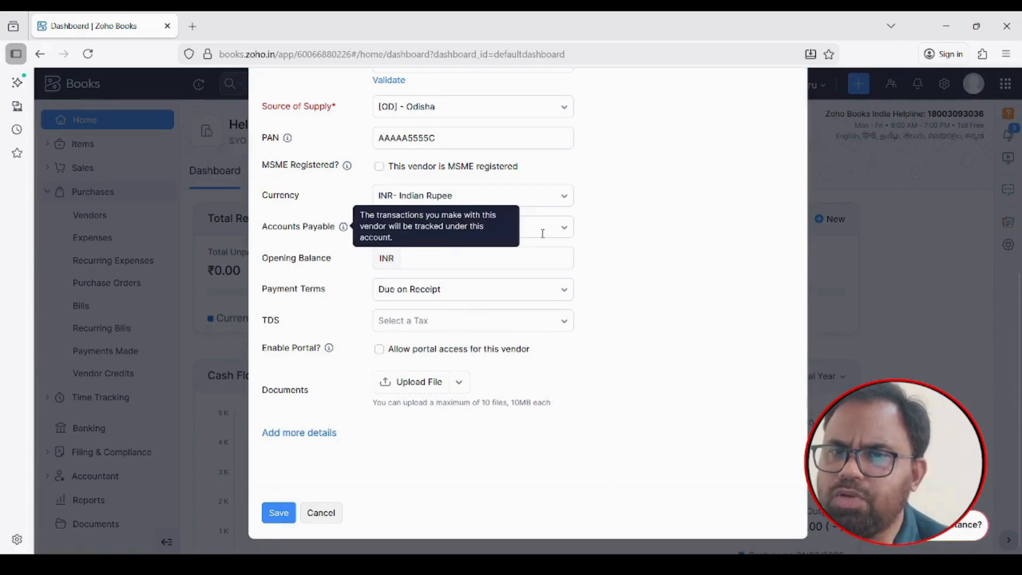
left_click(559, 232)
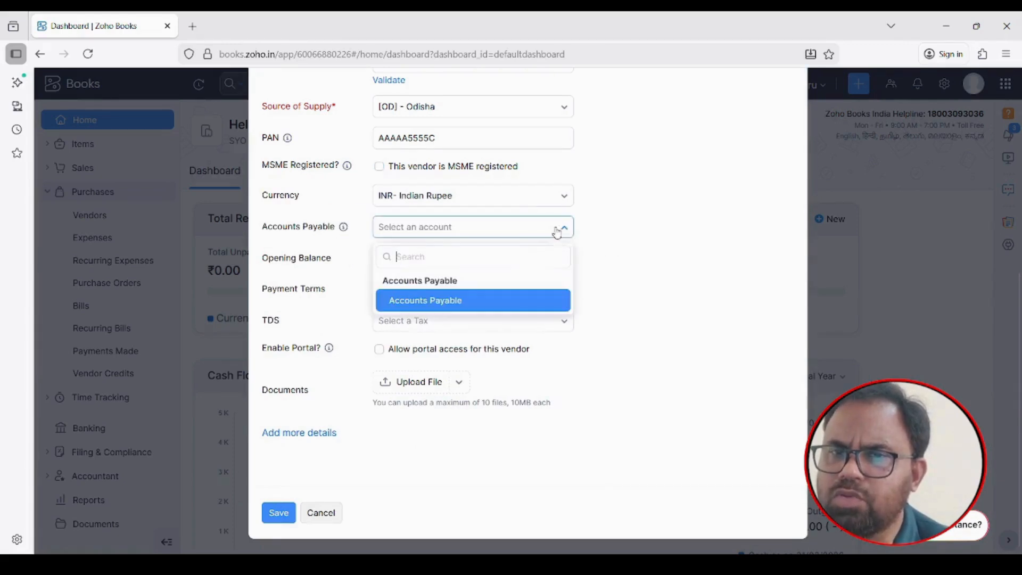
left_click(444, 305)
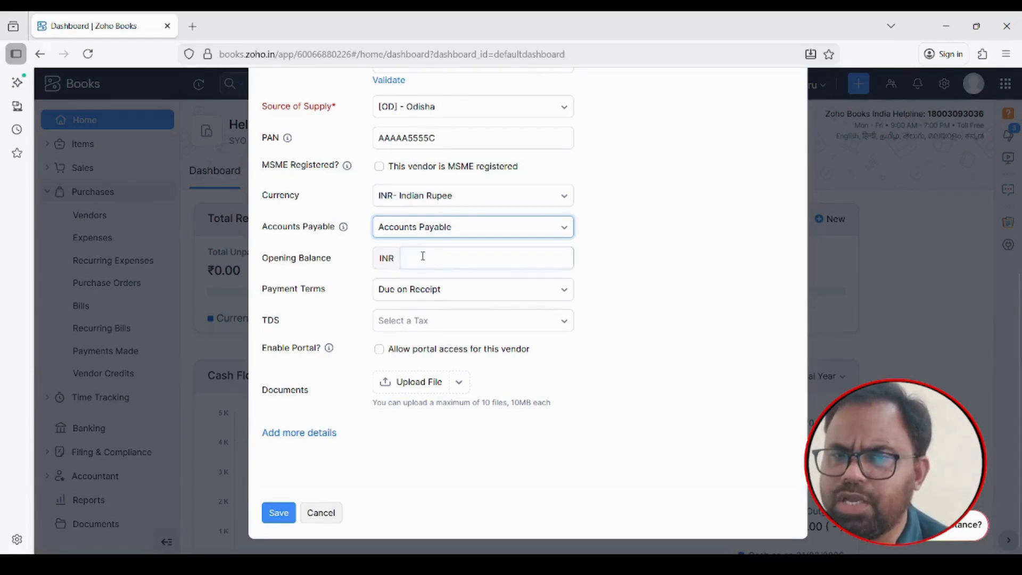
Choose Net 30 payment terms, leaving TDS and document attachments empty
left_click(567, 294)
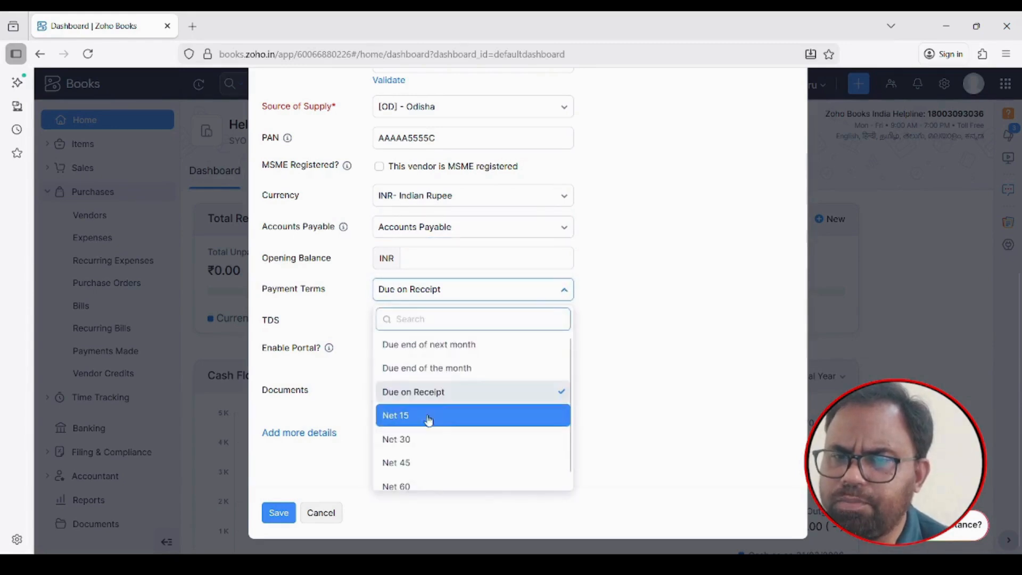
left_click(399, 440)
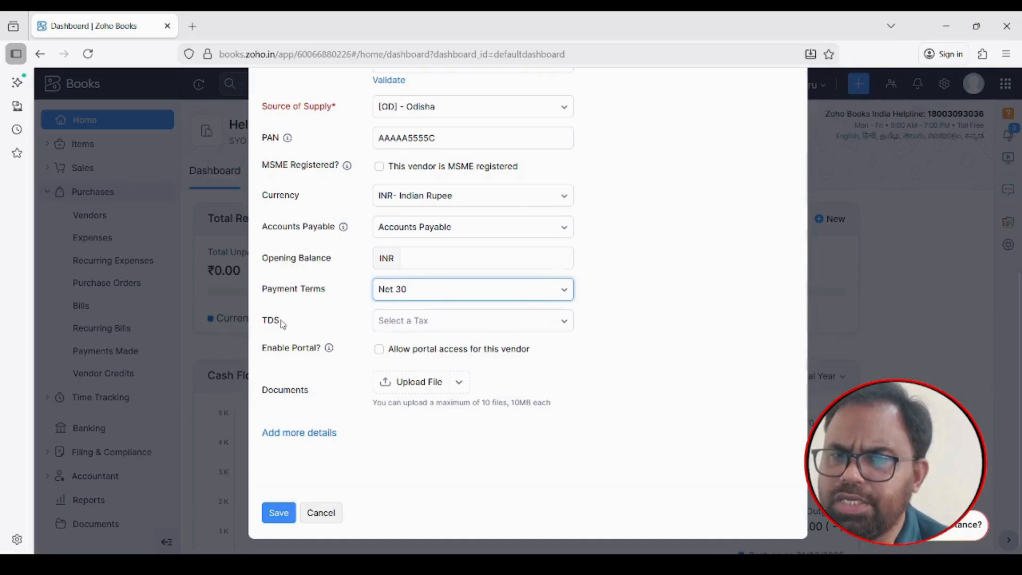
left_click(564, 324)
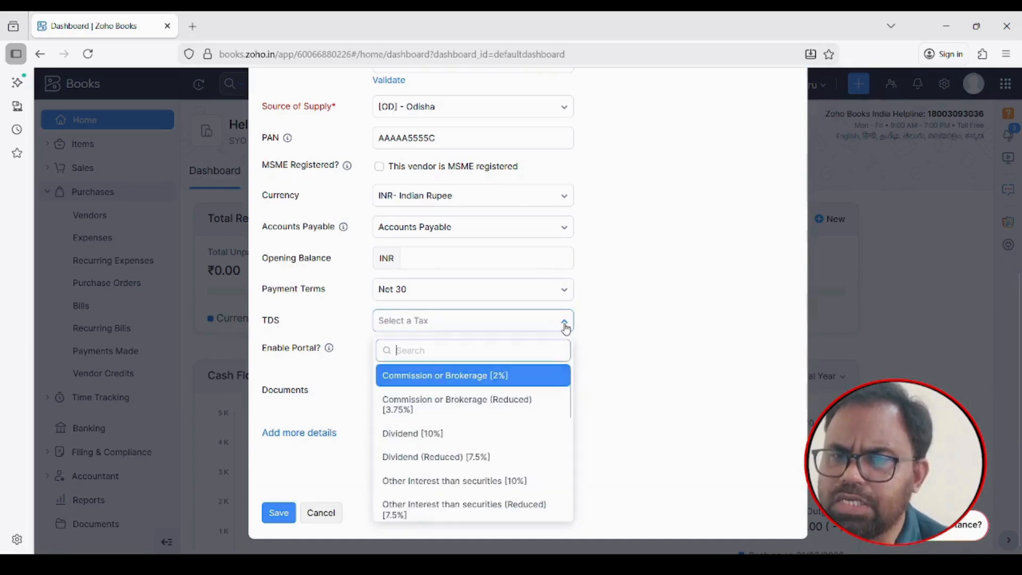
left_click(565, 326)
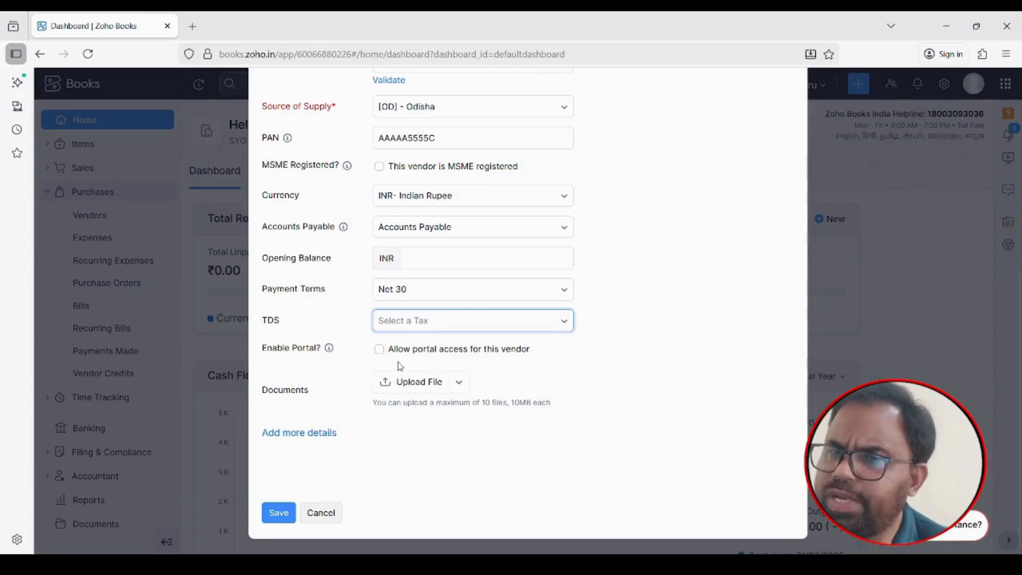
left_click(460, 383)
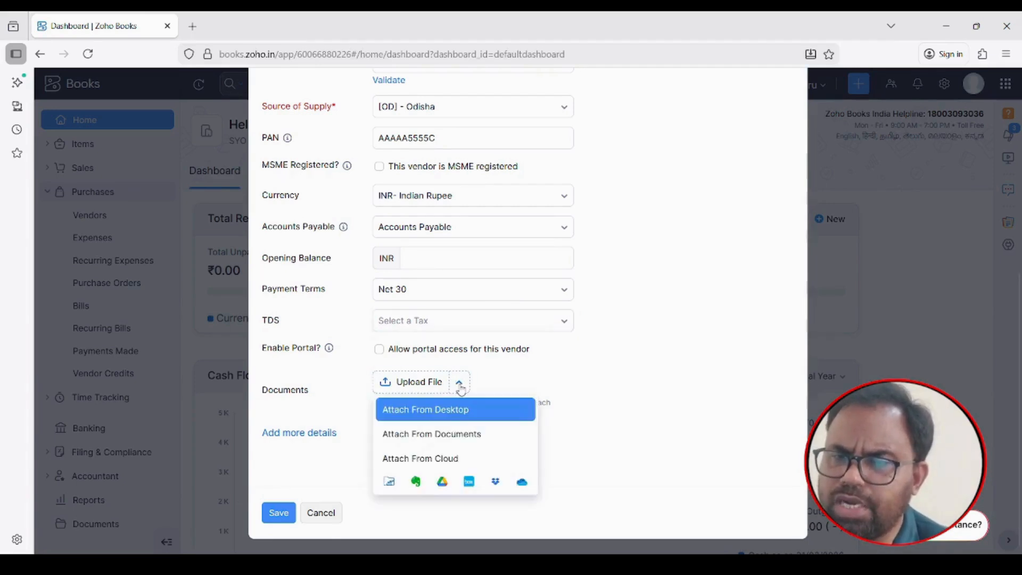
left_click(459, 383)
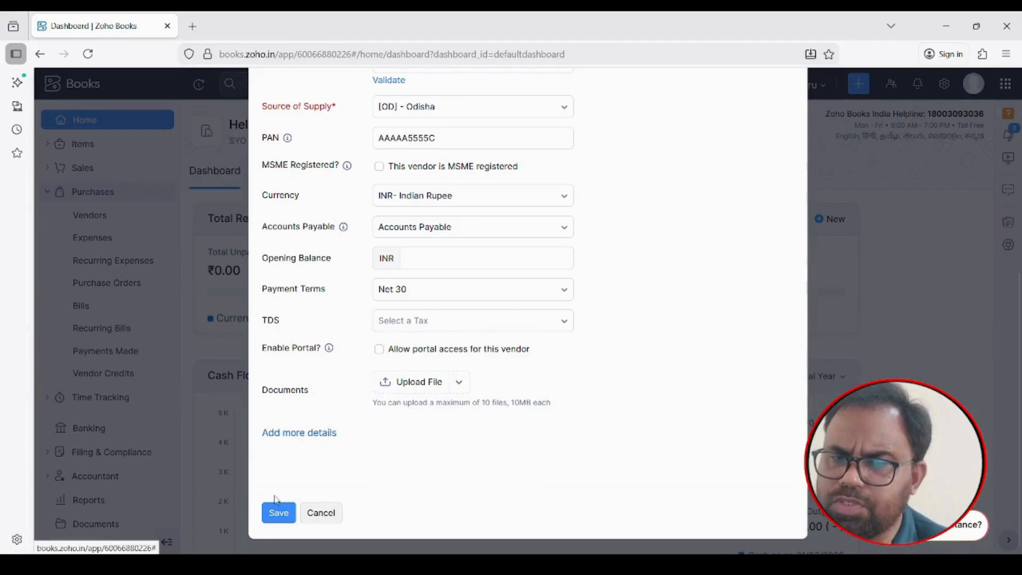
Save the vendor and reopen Oasis Stationary from the vendors list
left_click(274, 516)
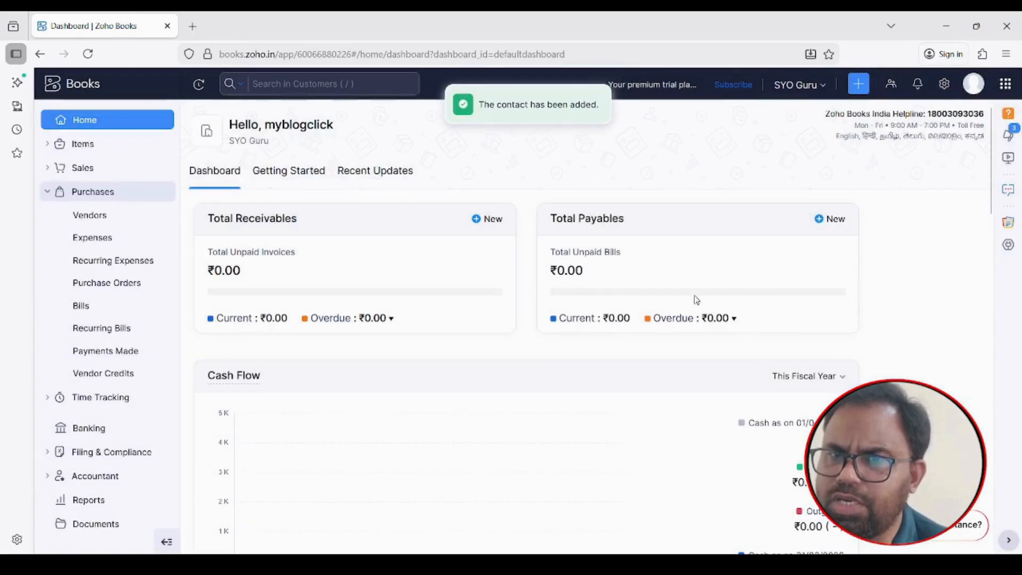
left_click(95, 219)
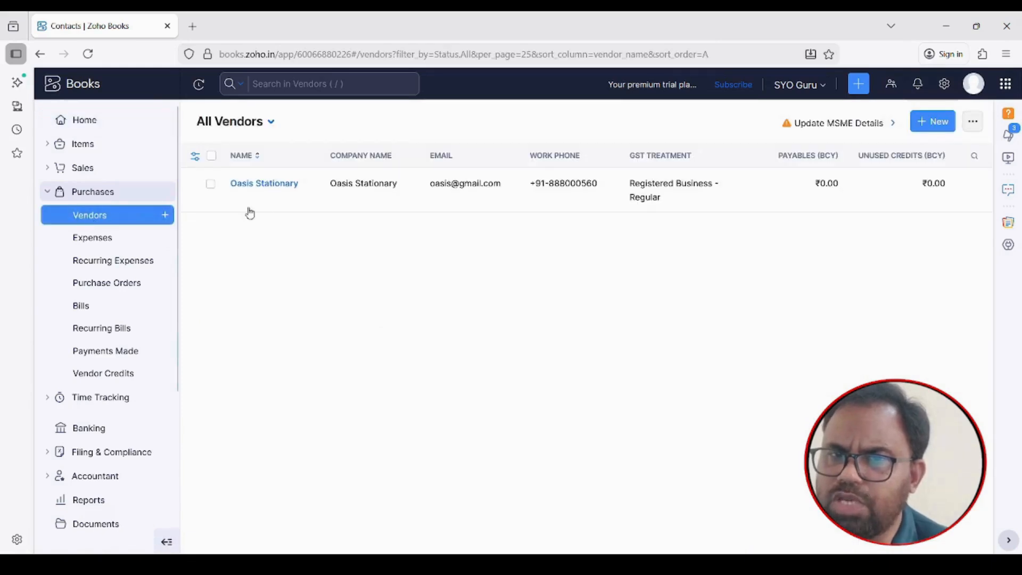
left_click(357, 192)
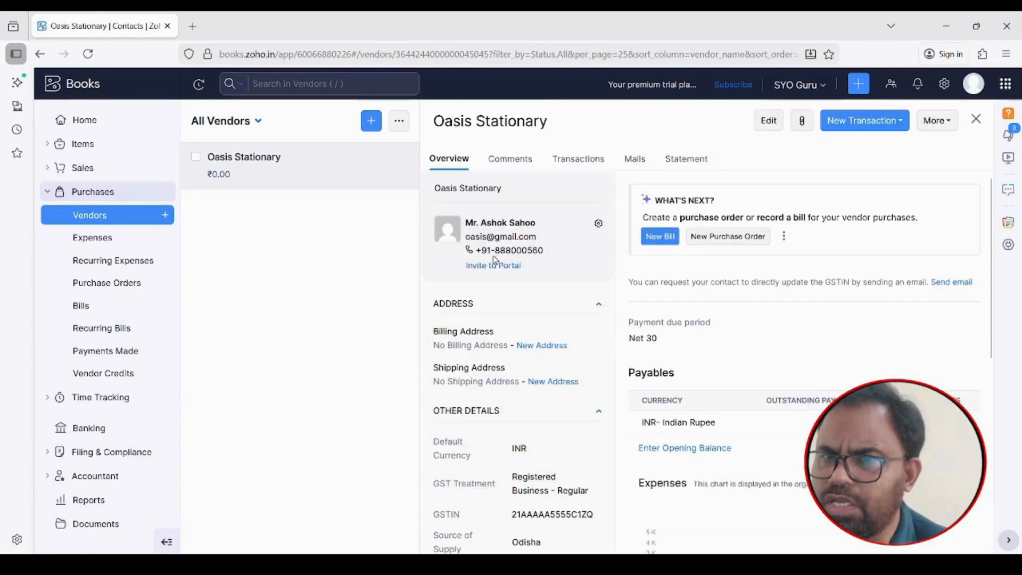
Open the vendor's Comments section and expand the comment editor
left_click(512, 160)
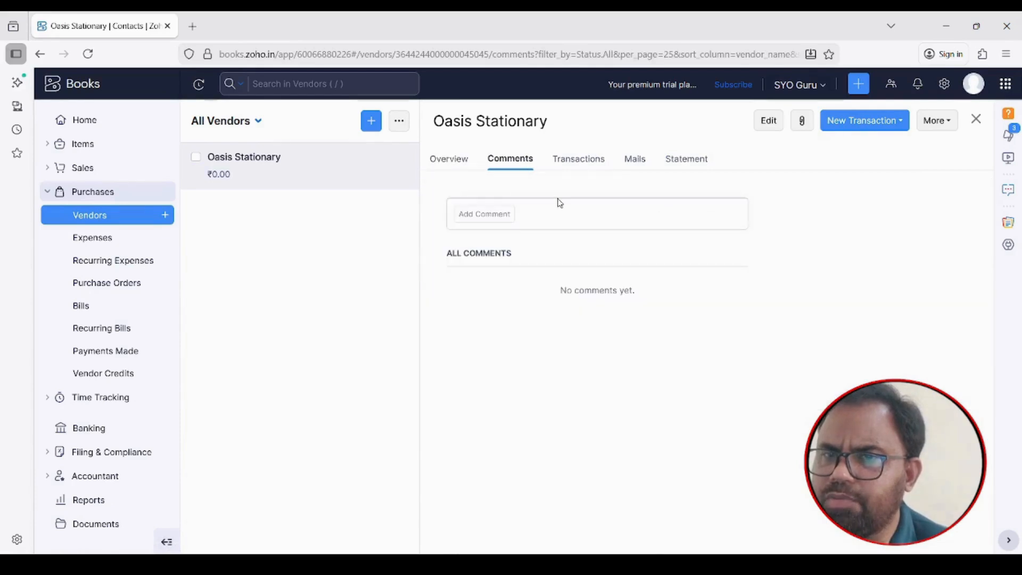
left_click(559, 205)
left_click(453, 159)
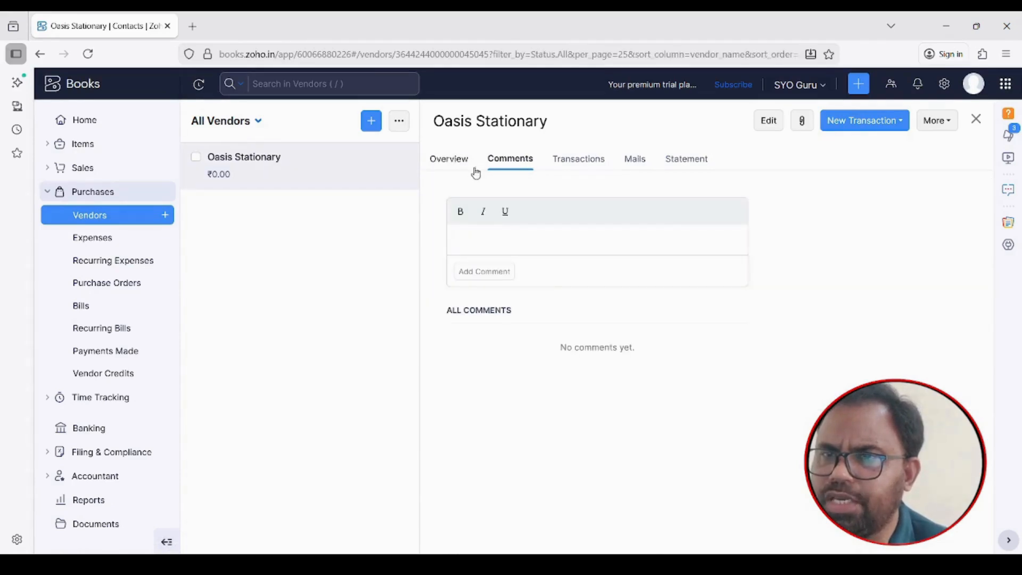
Edit the Oasis Stationary vendor and set the billing country to India in its address
left_click(768, 121)
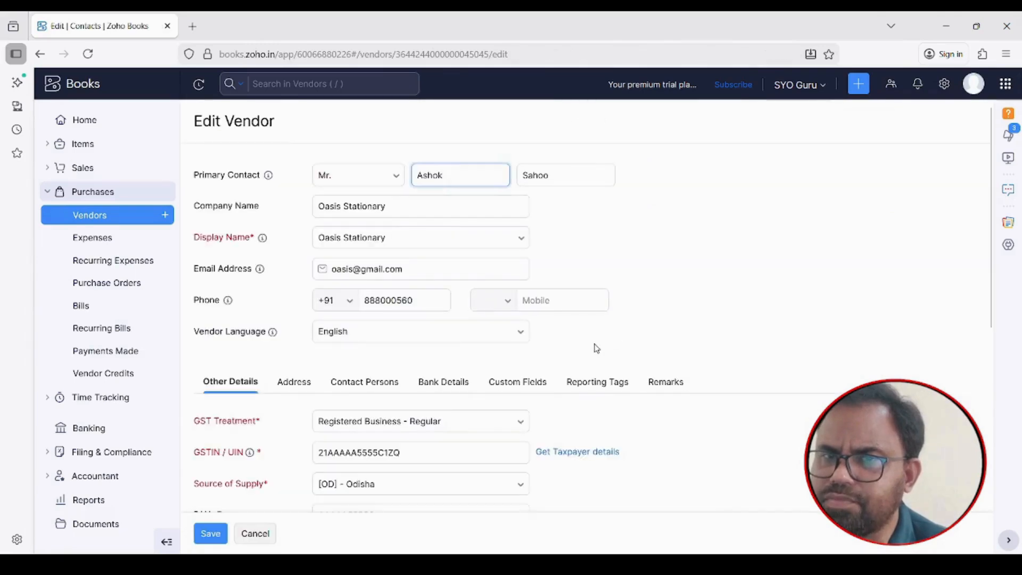
scroll(532, 330, "down", 4)
left_click(303, 195)
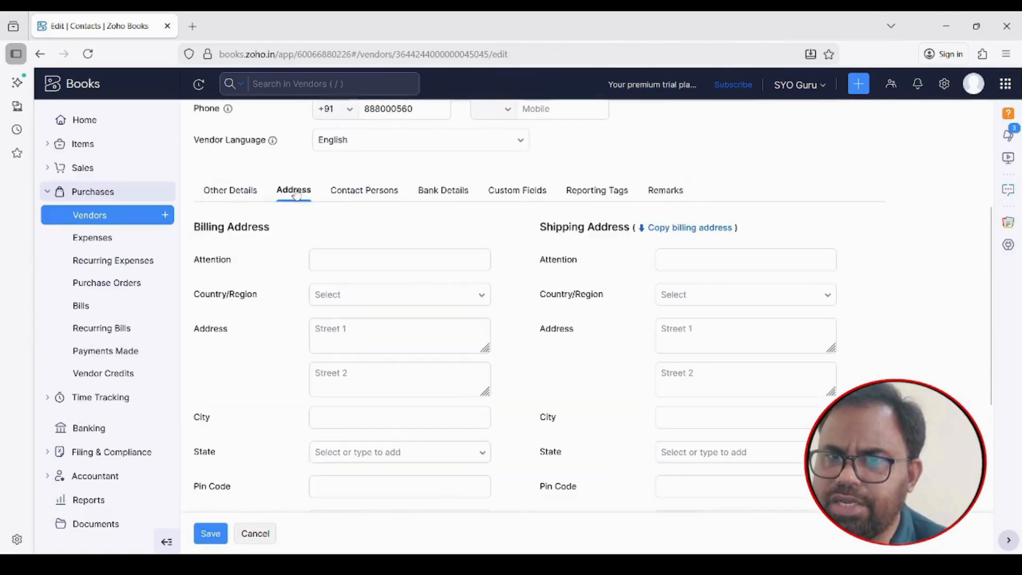
left_click(337, 261)
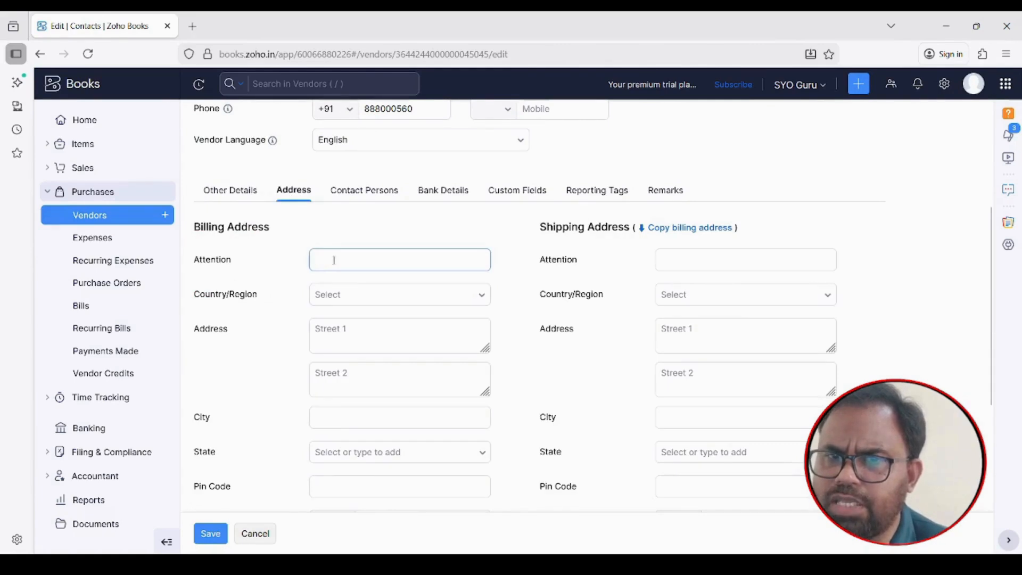
left_click(337, 298)
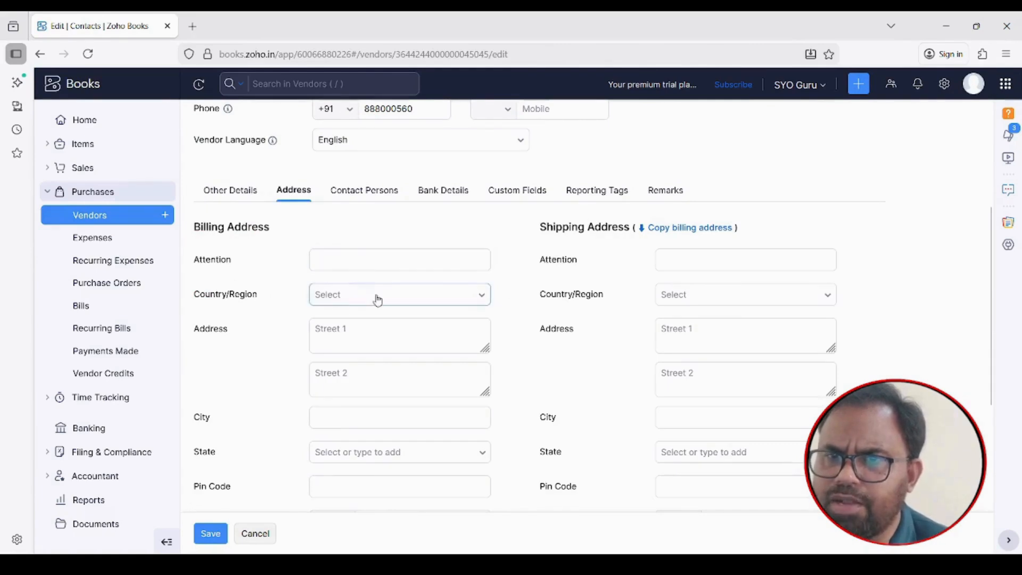
left_click(345, 300)
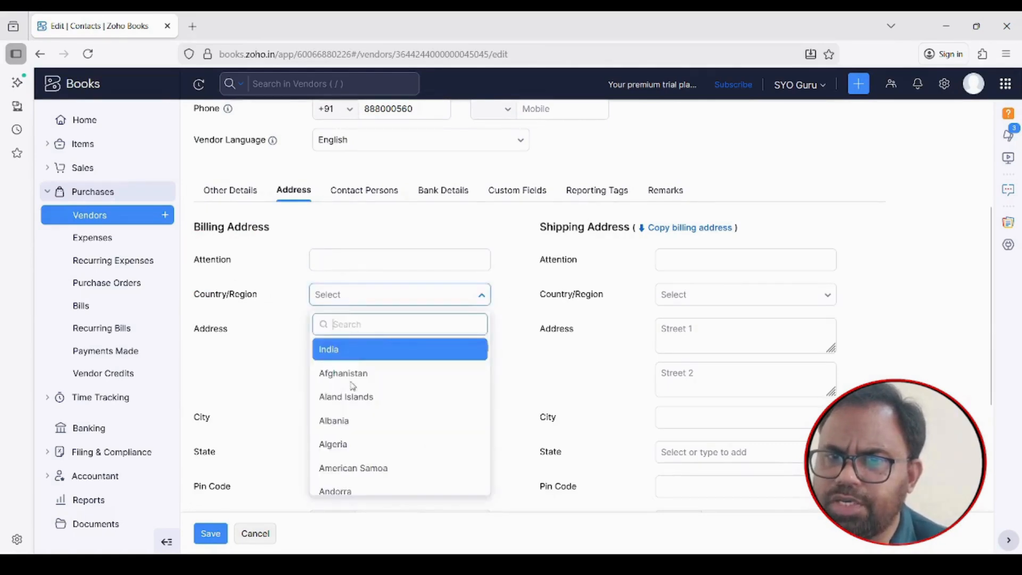
left_click(334, 349)
Fill in both billing street lines and move on to the billing city
left_click(336, 334)
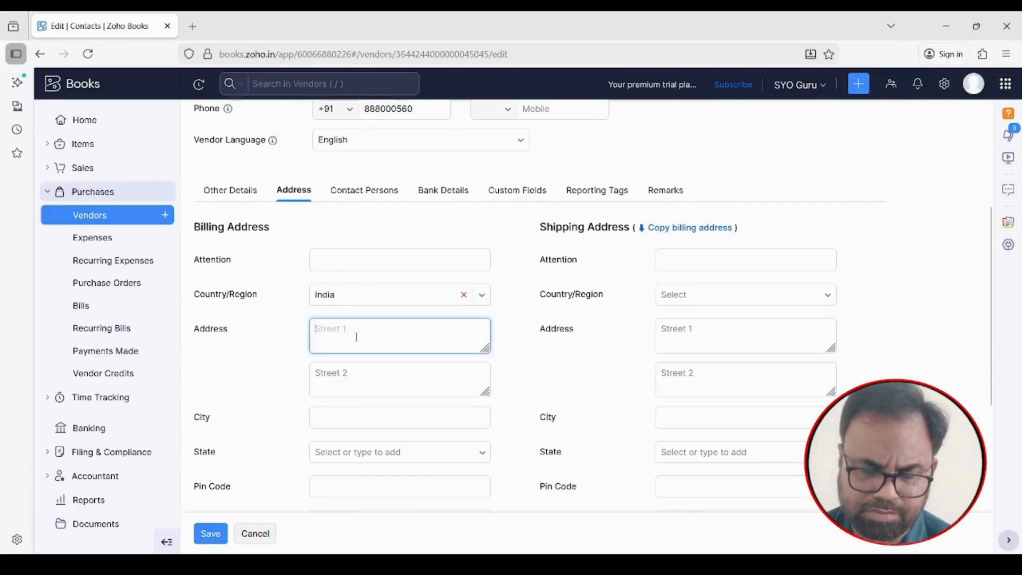
type("bAPUJI nAGAR")
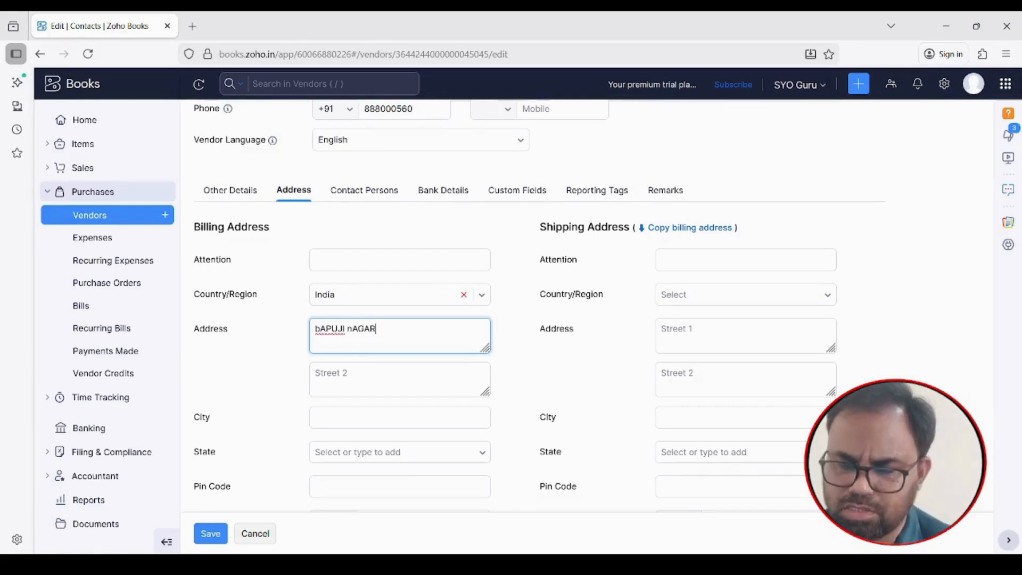
key("BackSpace")
key("BackSpace")
key("BackSpace")
key("BackSpace")
key("BackSpace")
key("BackSpace")
key("BackSpace")
key("BackSpace")
key("BackSpace")
key("BackSpace")
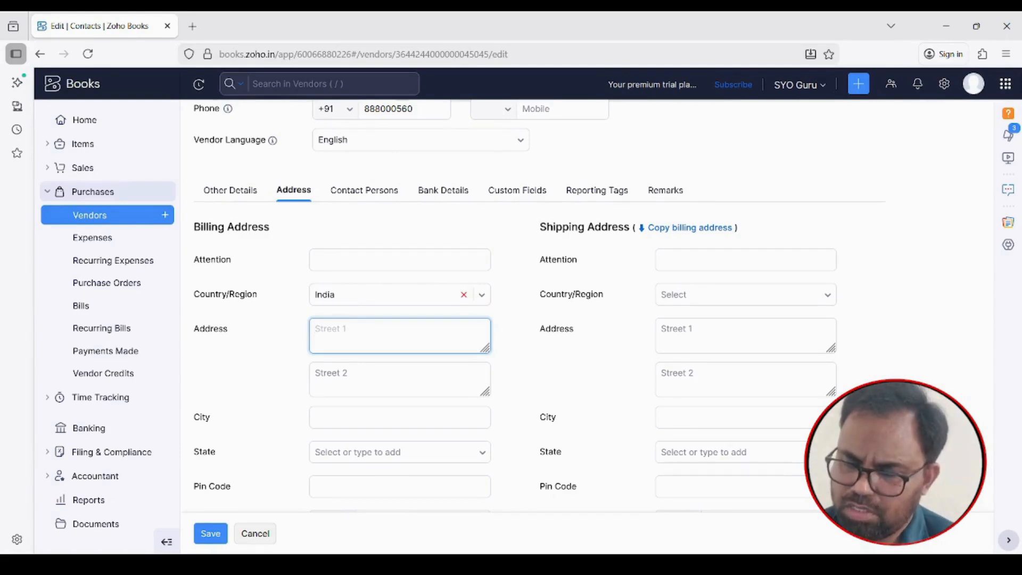
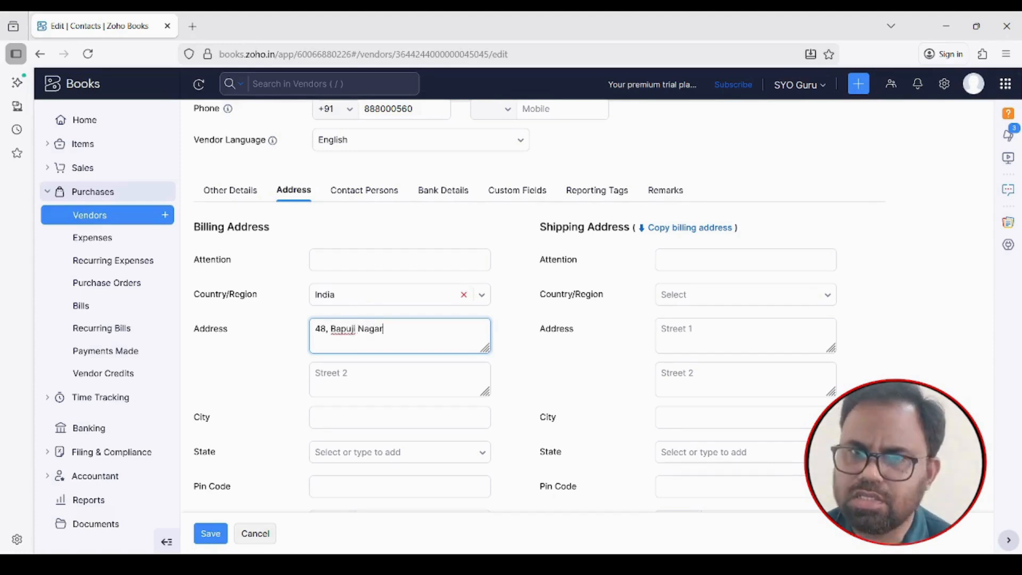
left_click(332, 377)
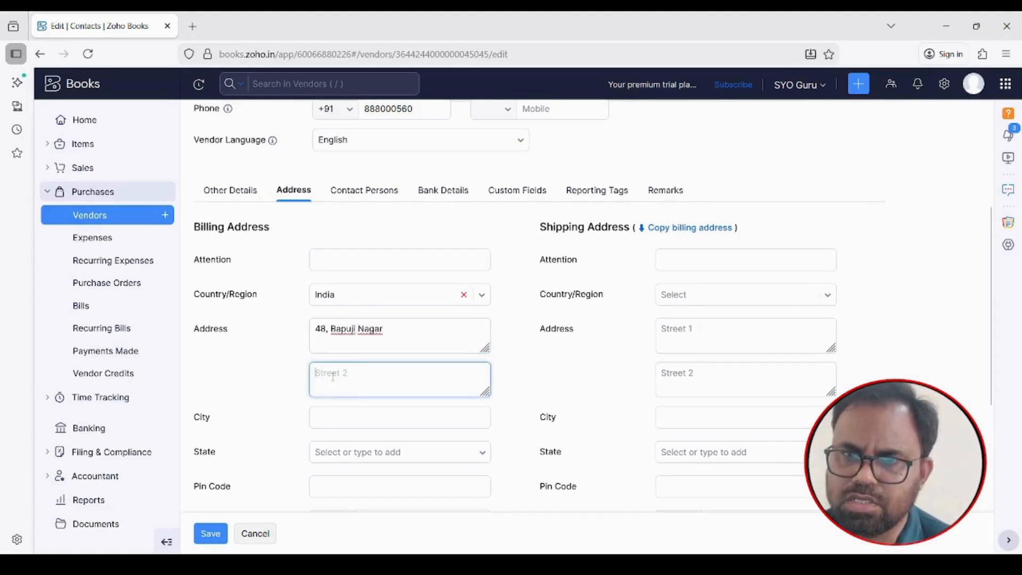
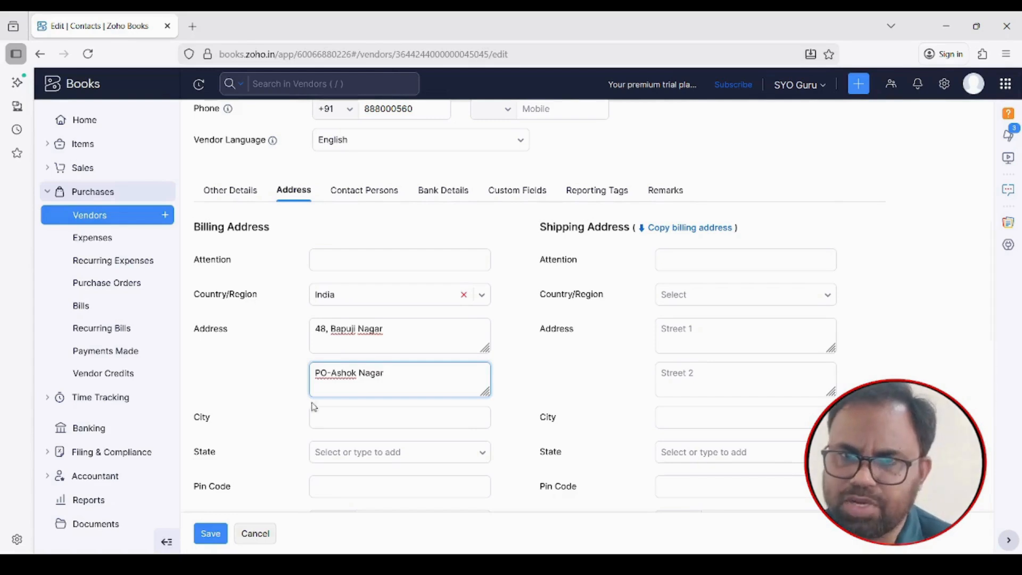
left_click(340, 417)
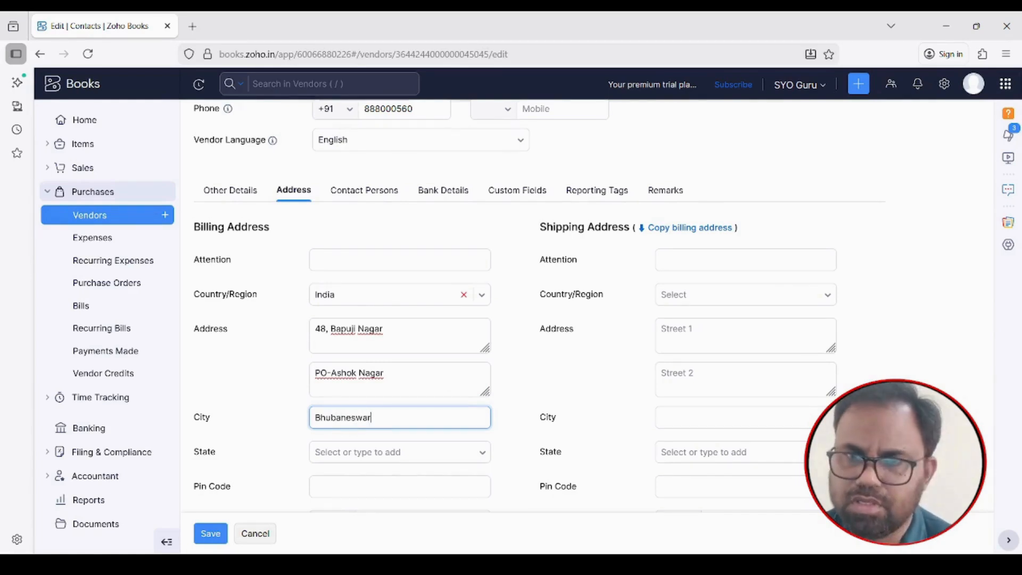
Set the billing state to Odisha and enter the billing pin code
scroll(373, 351, "down", 2)
left_click(346, 325)
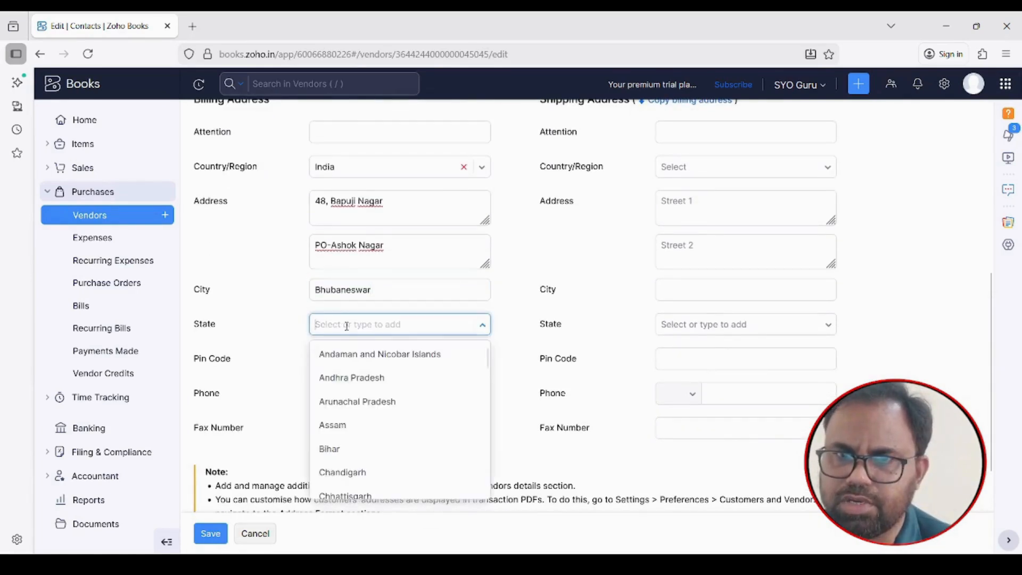
scroll(345, 410, "down", 7)
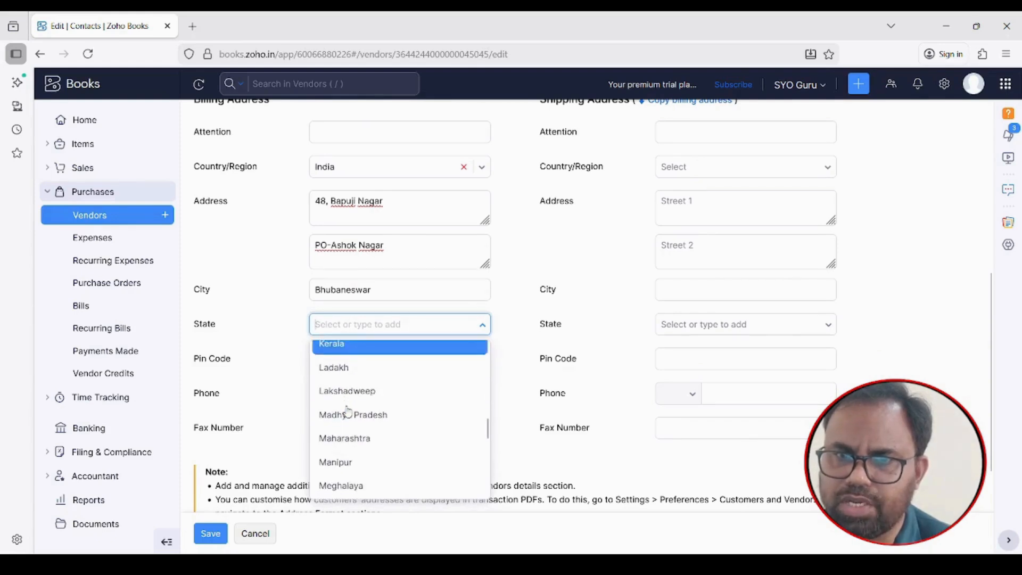
scroll(347, 411, "down", 3)
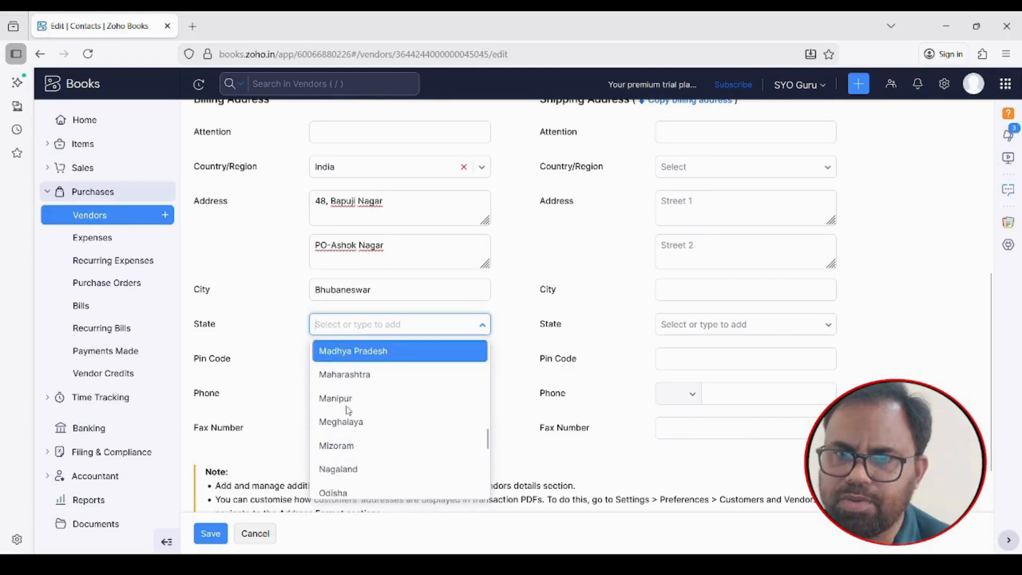
left_click(341, 492)
left_click(346, 353)
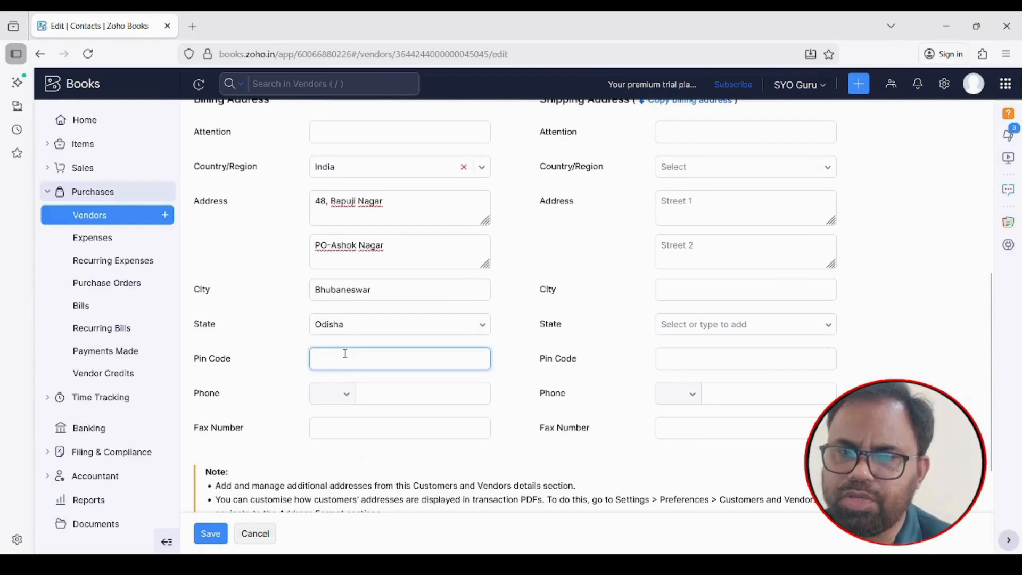
type("750155")
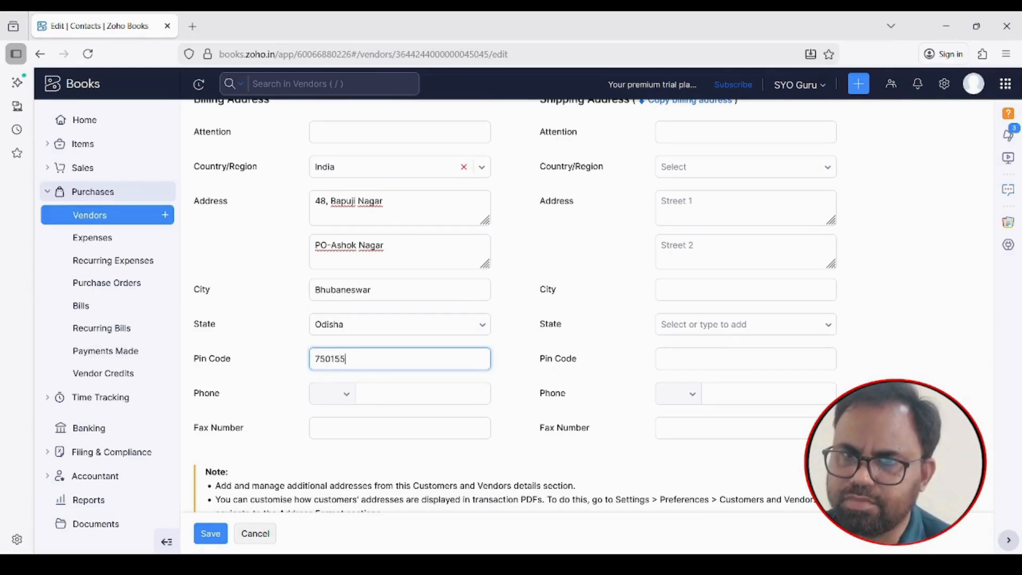
Save the updated Oasis Stationary vendor and review the saved billing address
scroll(372, 247, "down", 2)
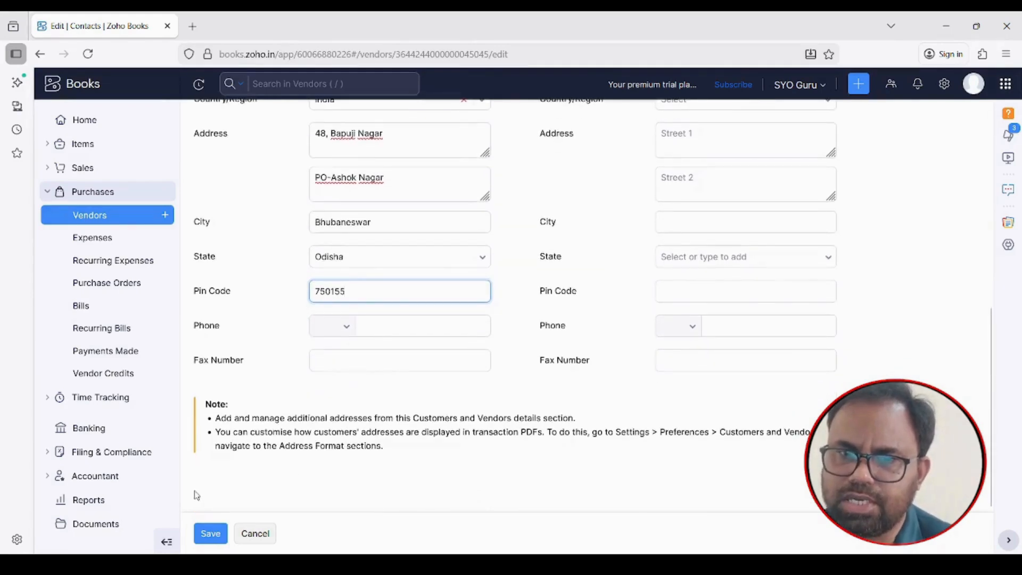
left_click(207, 535)
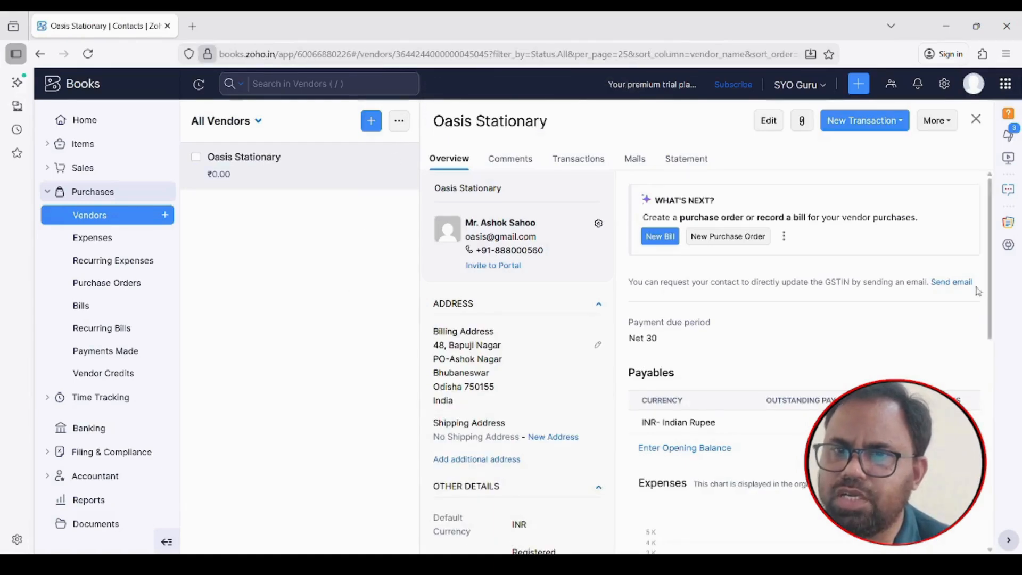
scroll(741, 341, "down", 5)
scroll(743, 358, "up", 5)
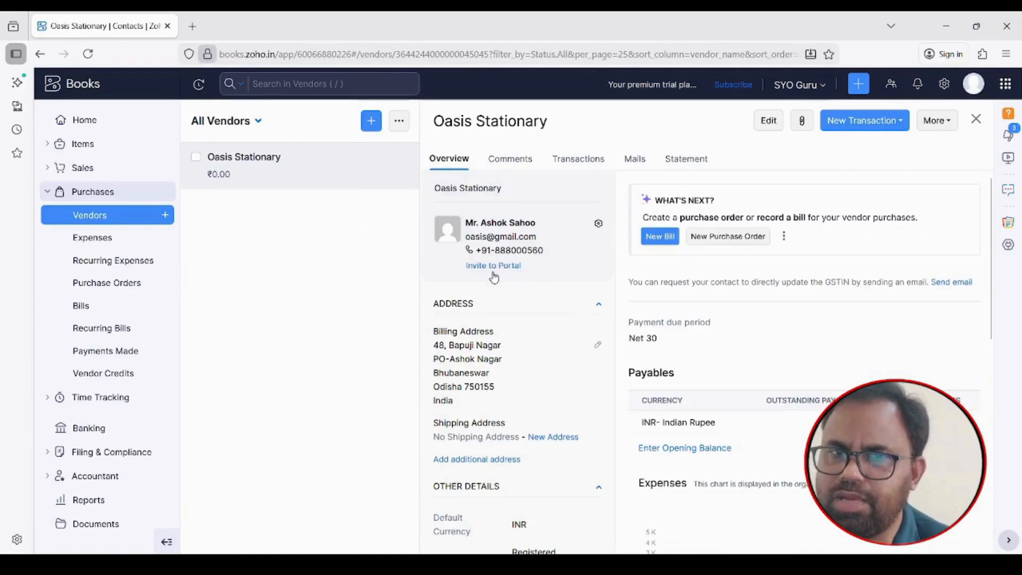